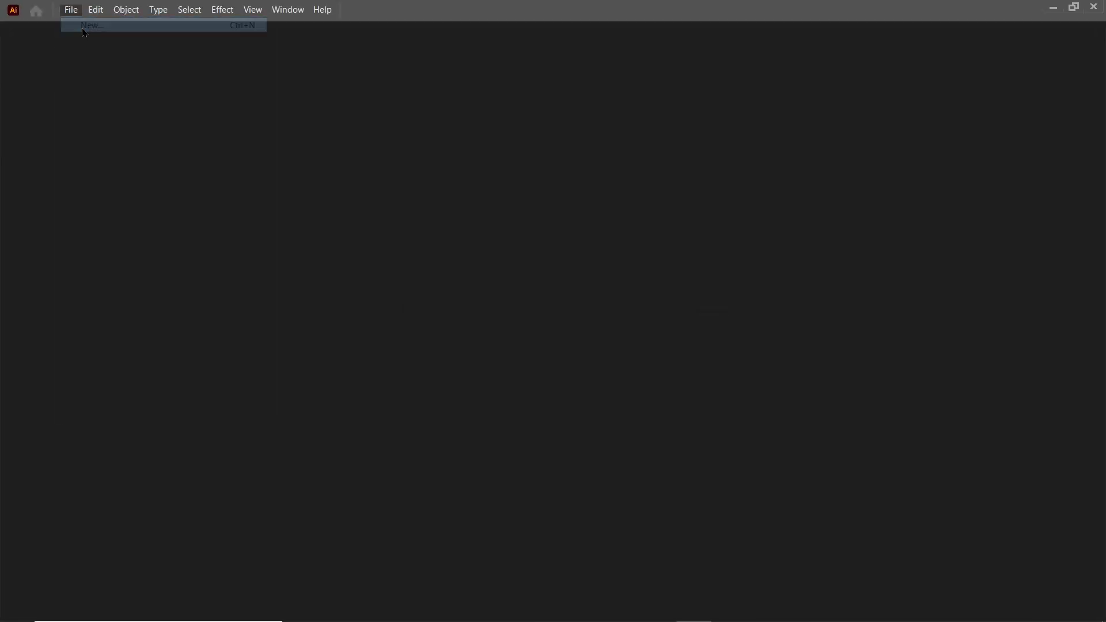
- Create a new document in Pixels at 1920 px width and 1080 px height
left_click(660, 306)
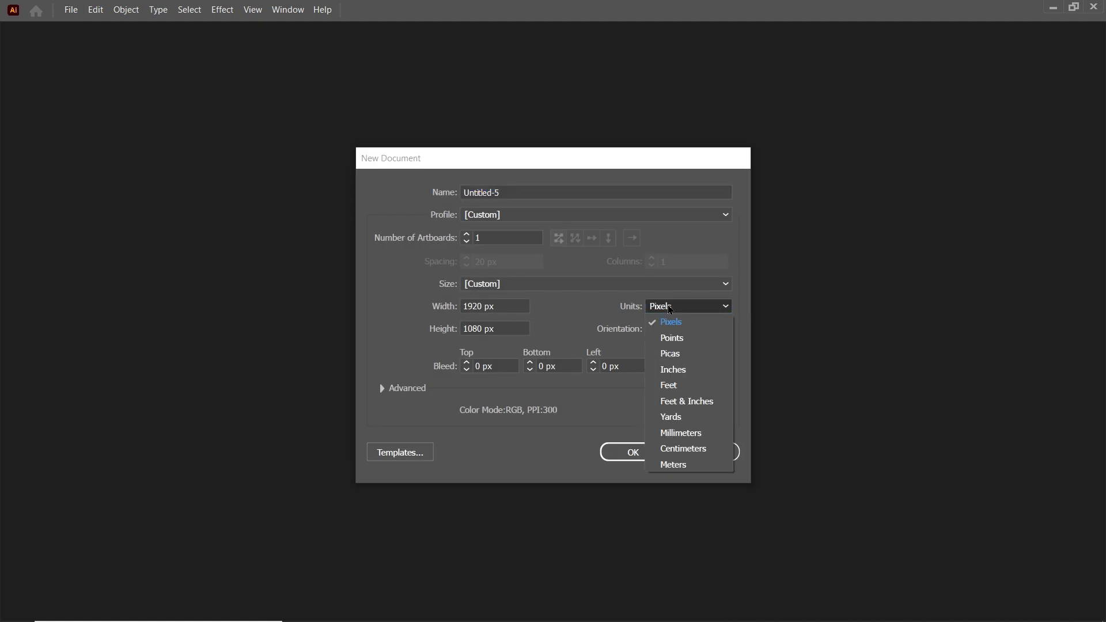
left_click(676, 324)
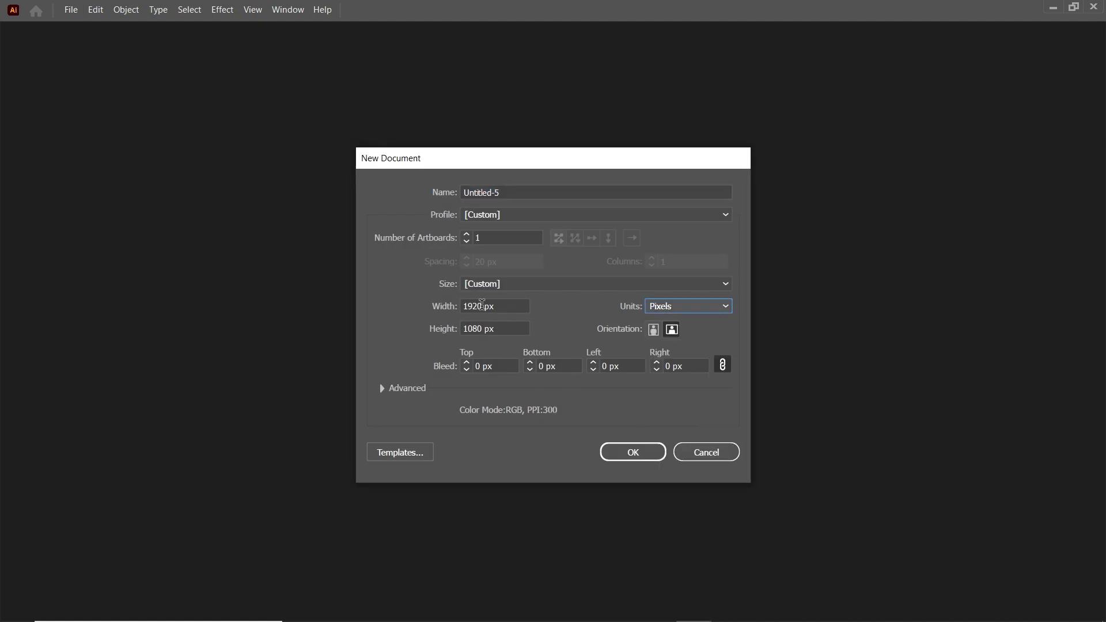
double_click(481, 306)
left_click(482, 305)
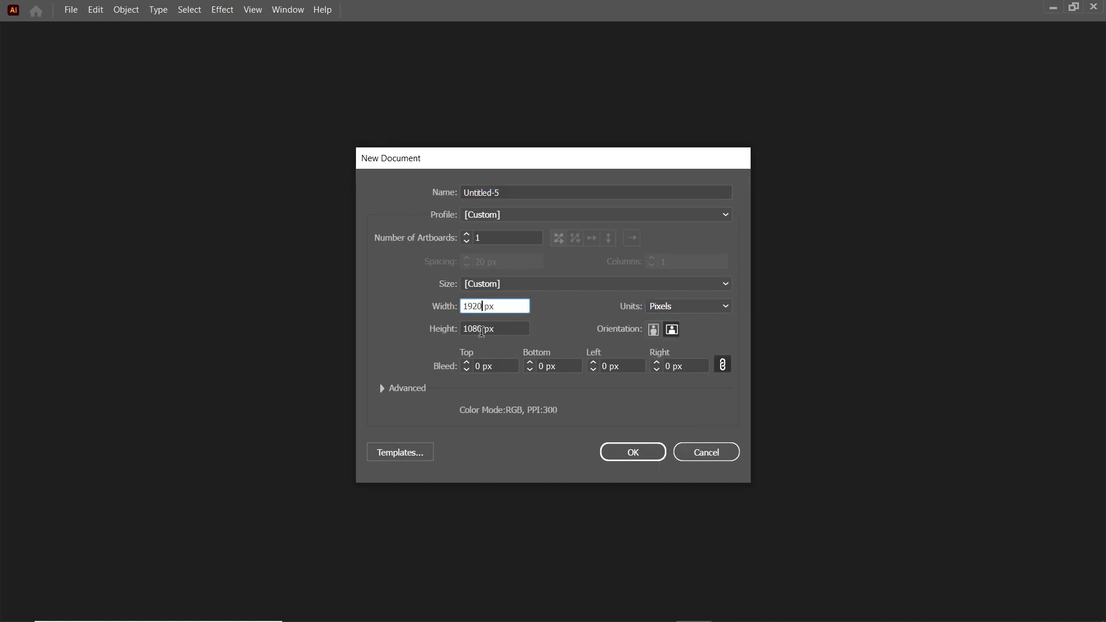
double_click(483, 328)
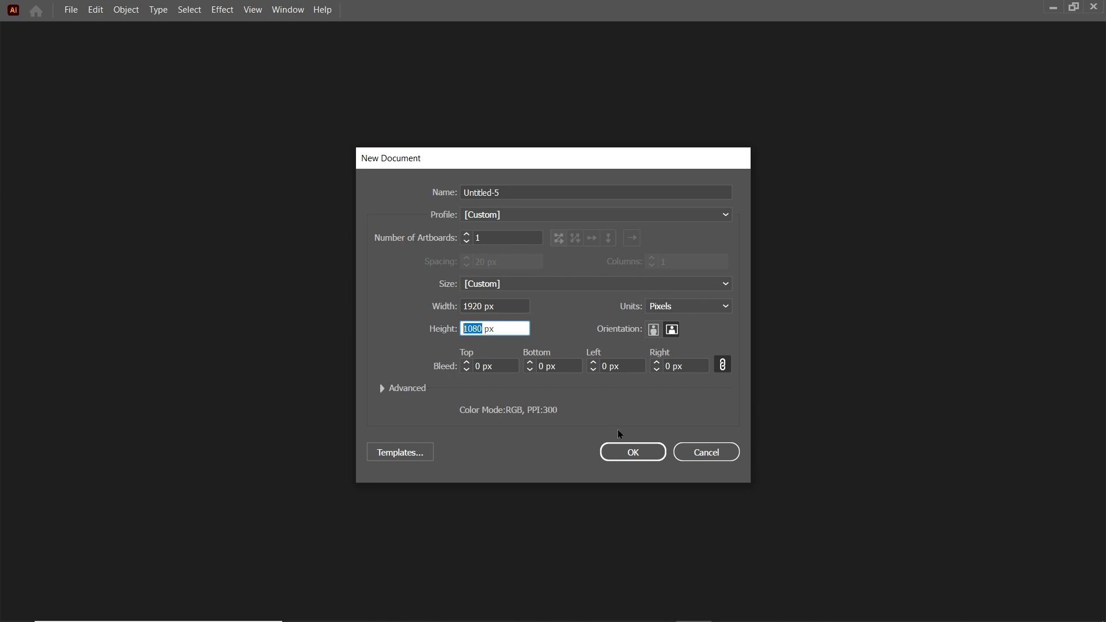
left_click(632, 451)
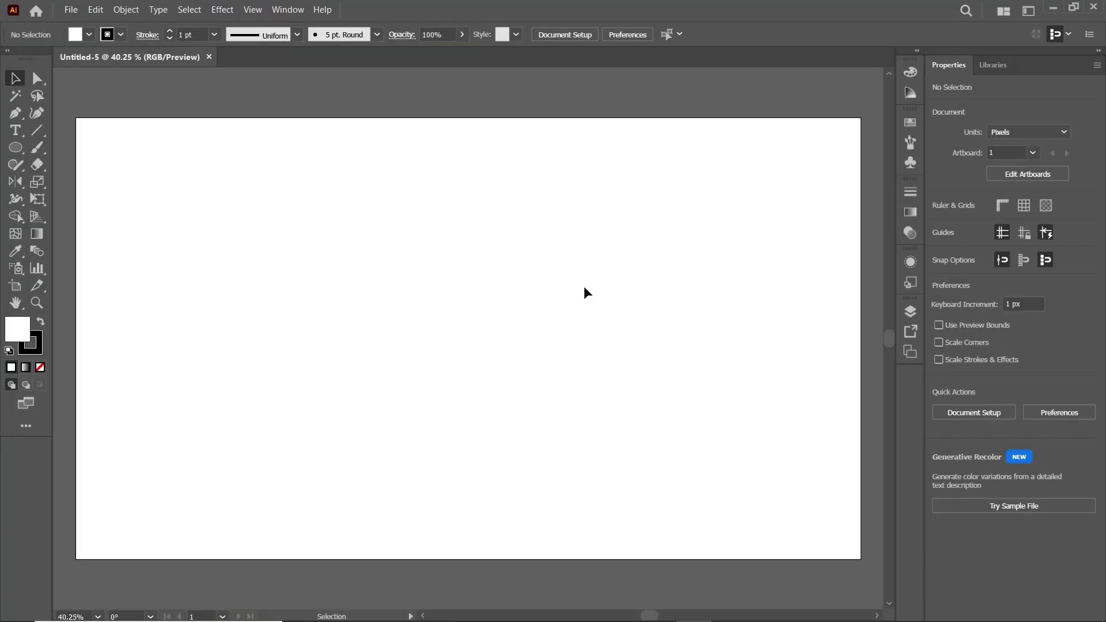
left_click(1023, 16)
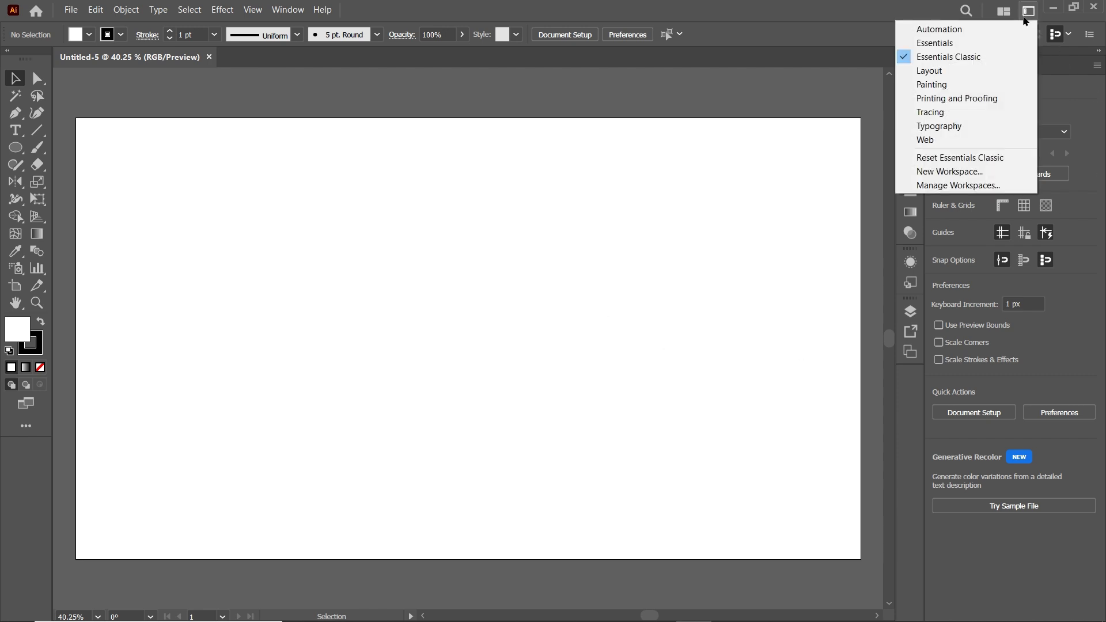
left_click(962, 57)
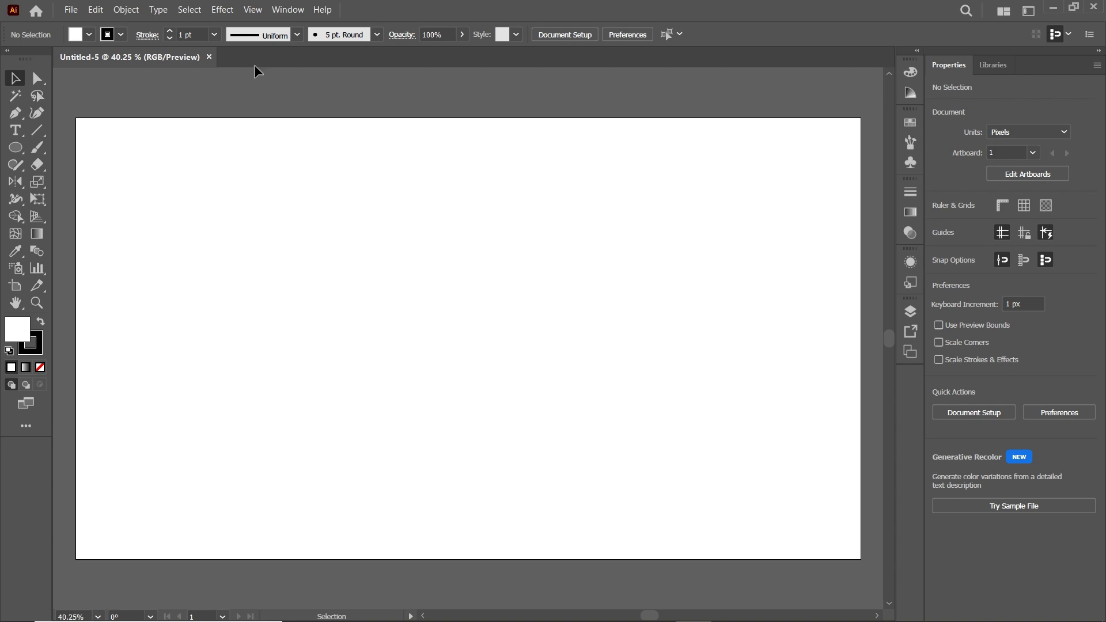
- Turn on Show Grid and Snap to Grid from the View menu
left_click(252, 9)
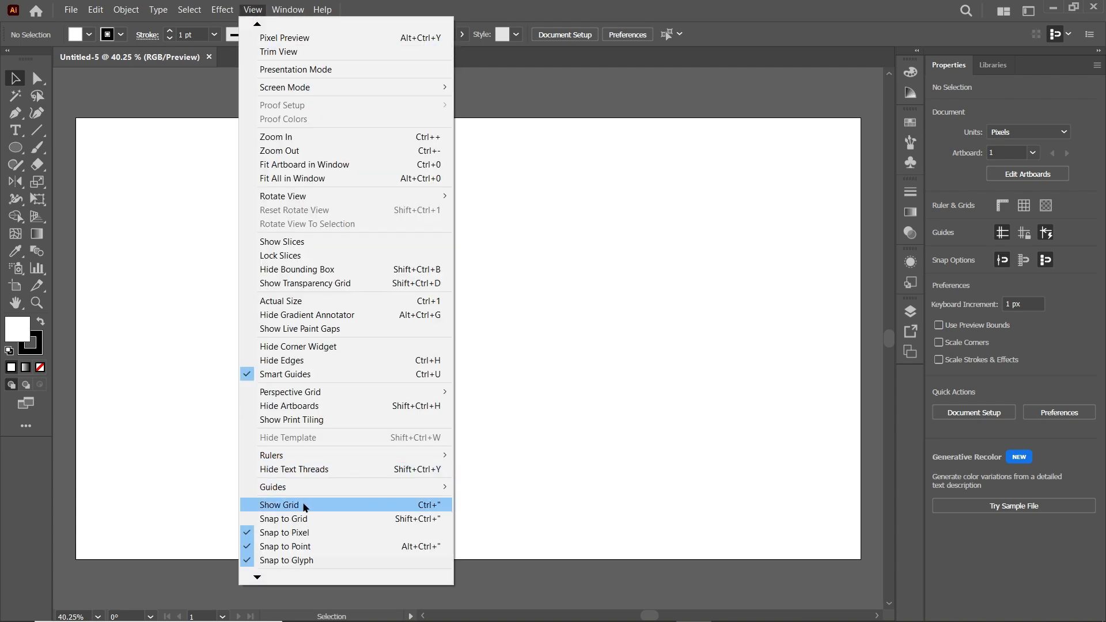
left_click(304, 507)
left_click(252, 10)
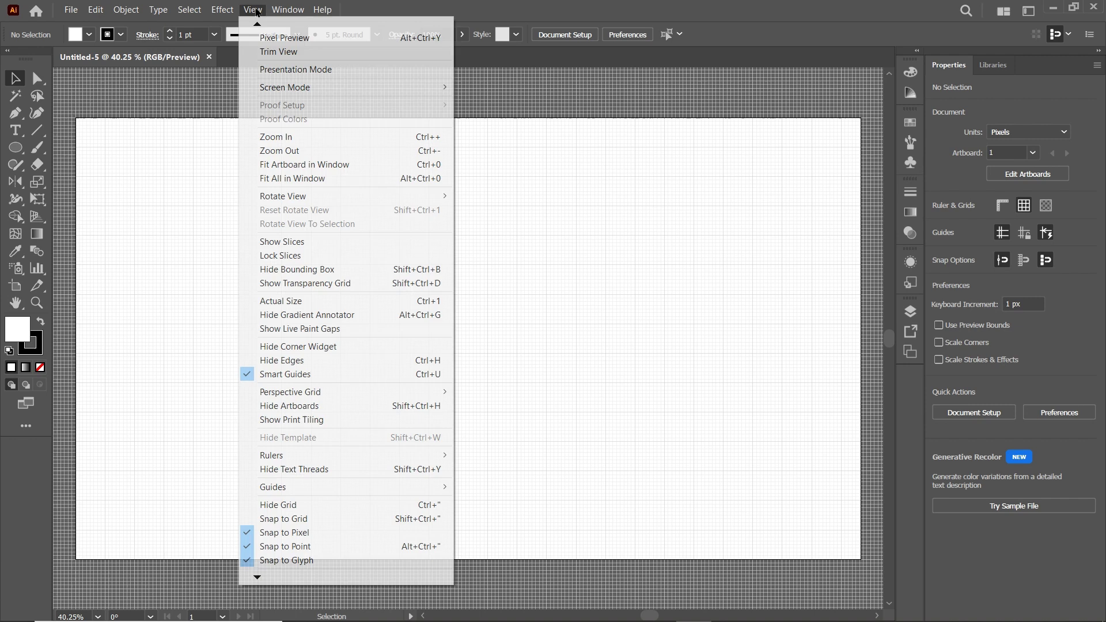
left_click(325, 521)
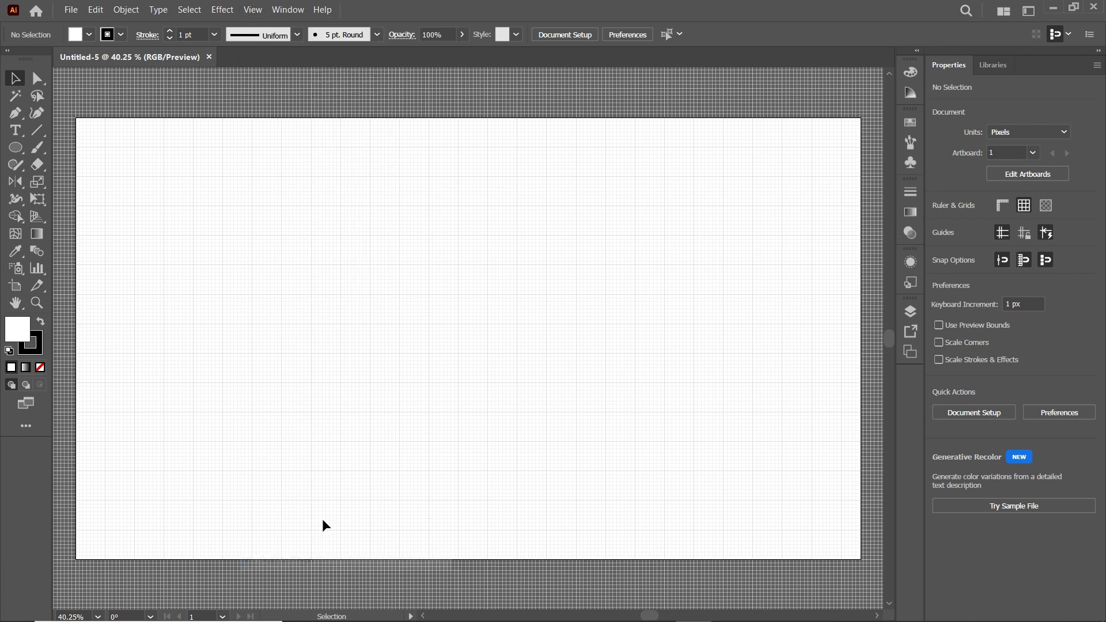
- Draw a single horizontal line with the Pen tool and select it
left_click(16, 113)
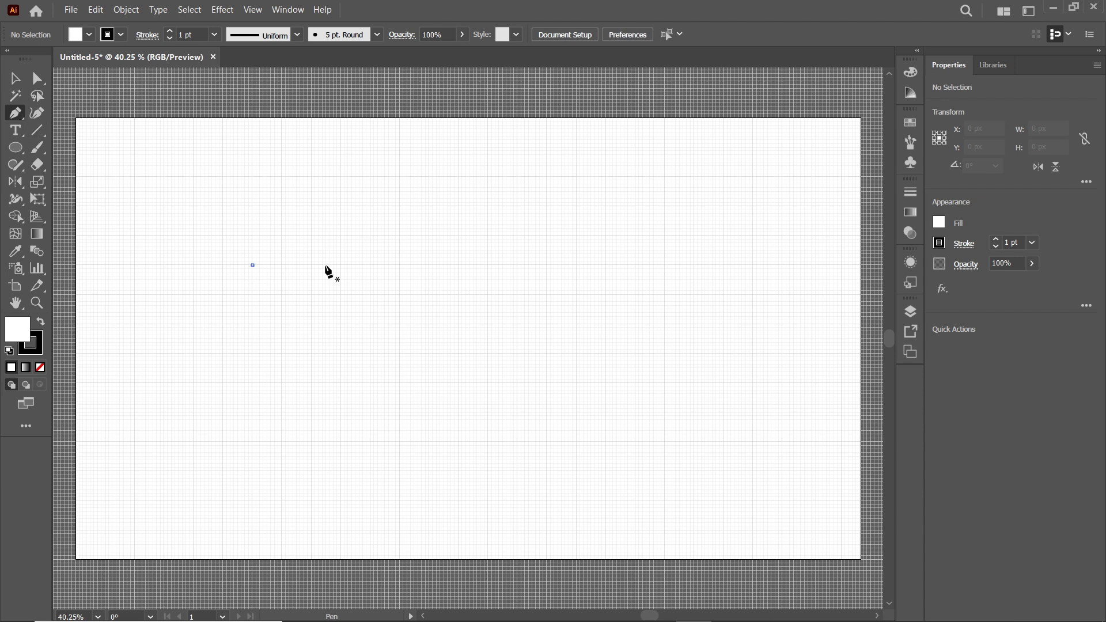
left_click(576, 265)
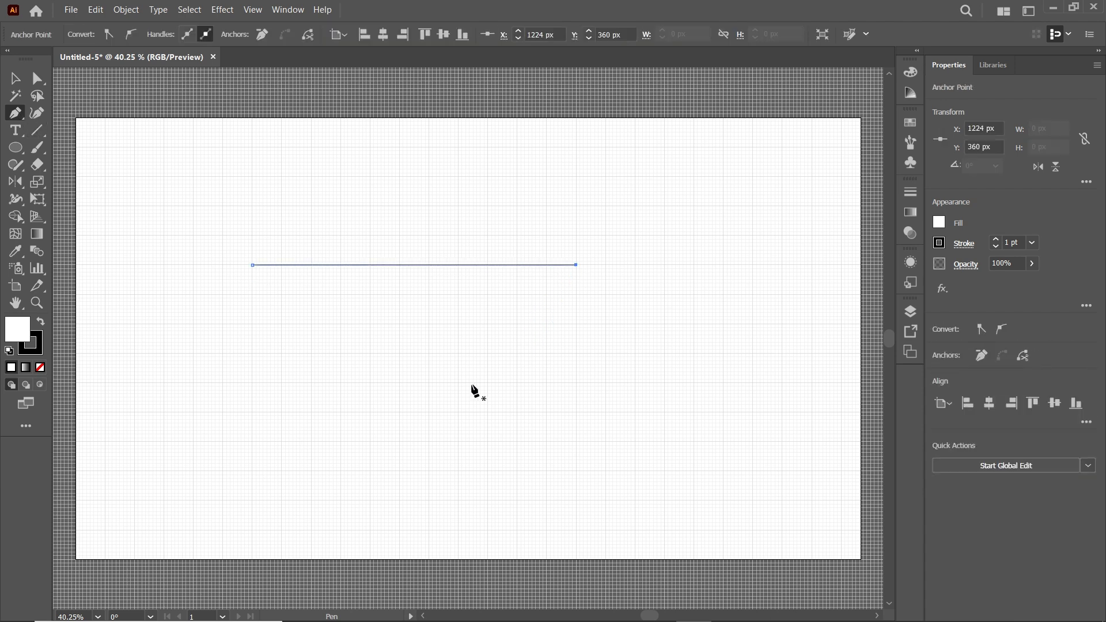
left_click(10, 86)
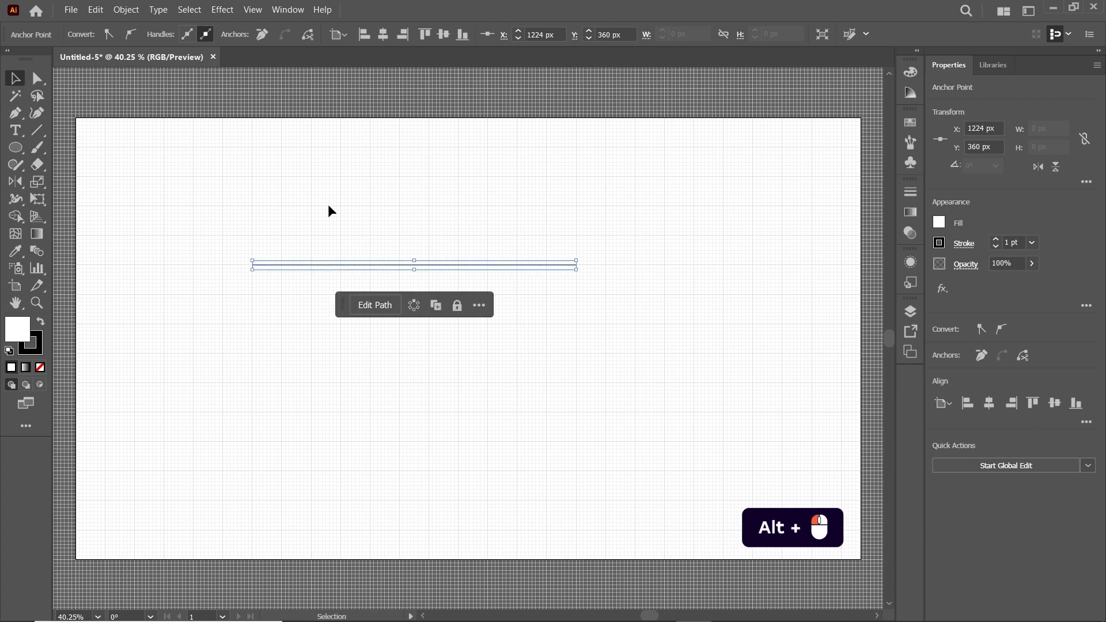
- Alt-drag a copy below and repeat with Ctrl+D into six evenly spaced lines
left_click_drag(297, 266, 296, 294)
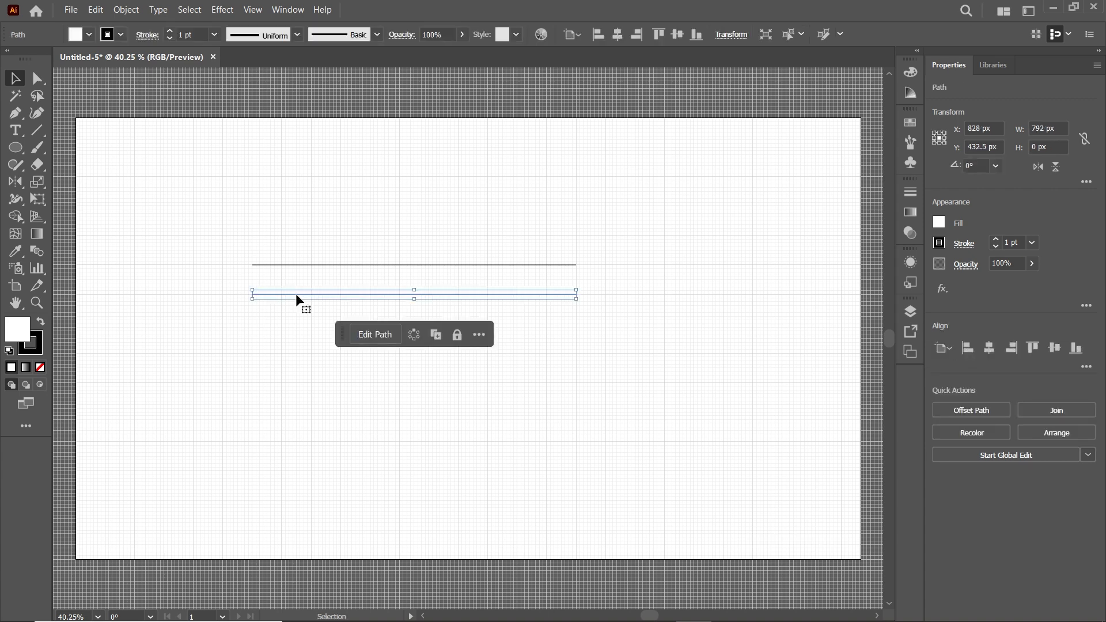
key("ctrl+d")
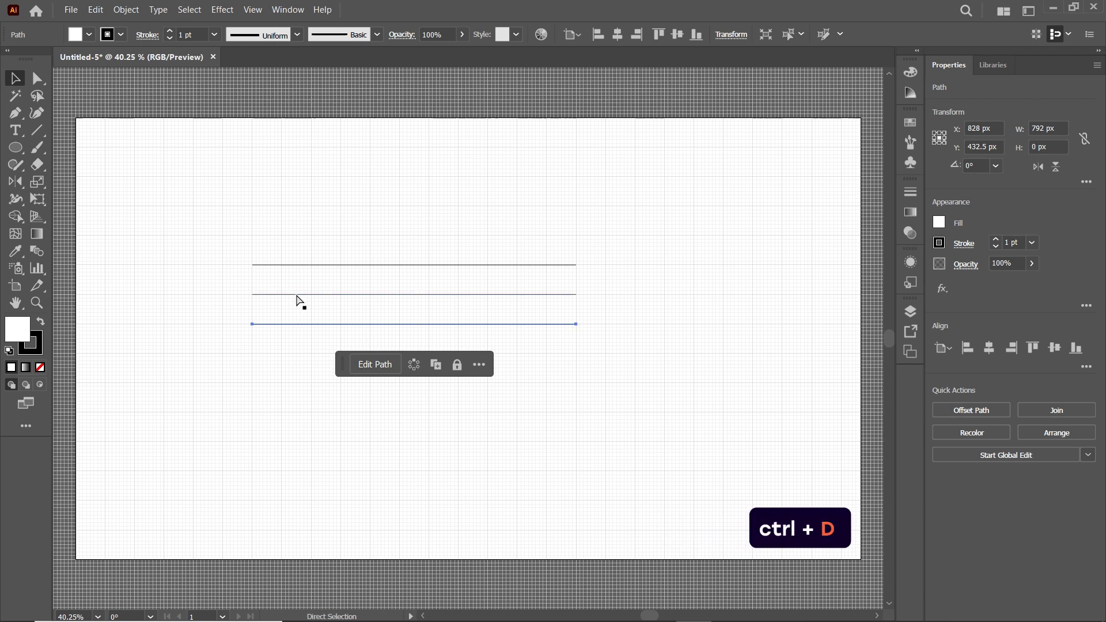
key("ctrl+d")
key("ctrl+d")
key("ctrl+d")
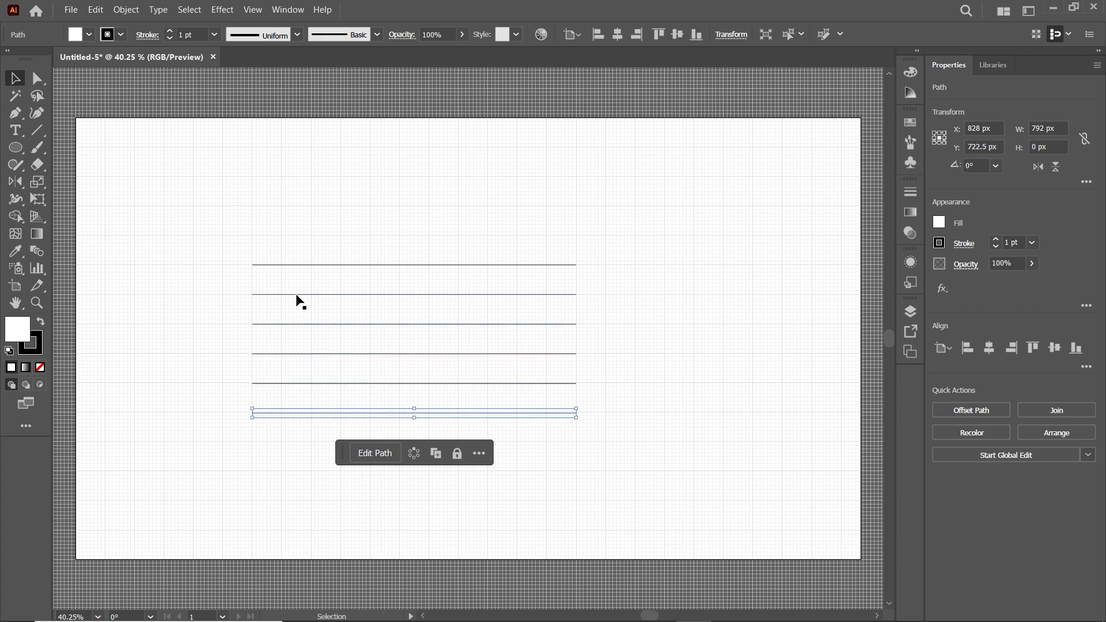
- Select all six horizontal lines and group them
left_click_drag(305, 224, 521, 448)
right_click(470, 325)
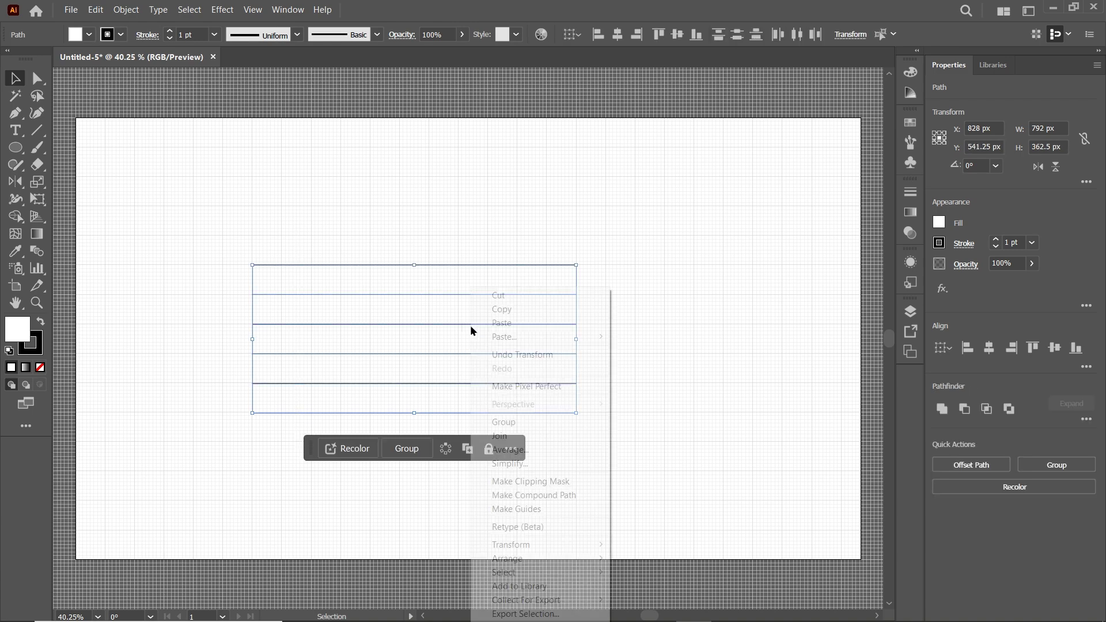
left_click(511, 422)
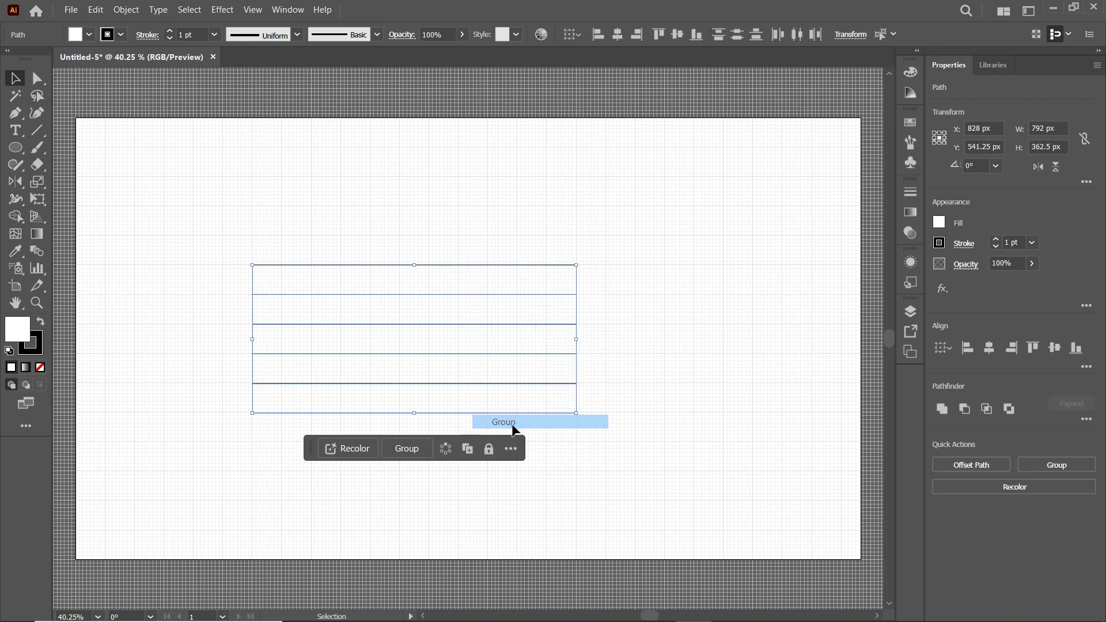
- Copy the line group to the clipboard
left_click(96, 10)
left_click(118, 70)
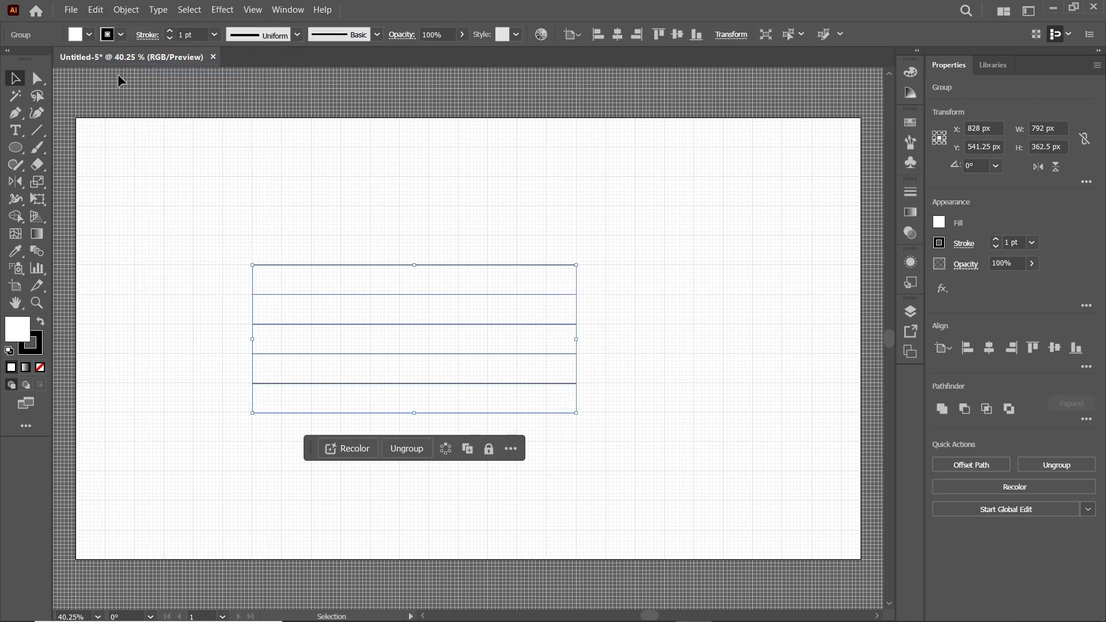
left_click(95, 10)
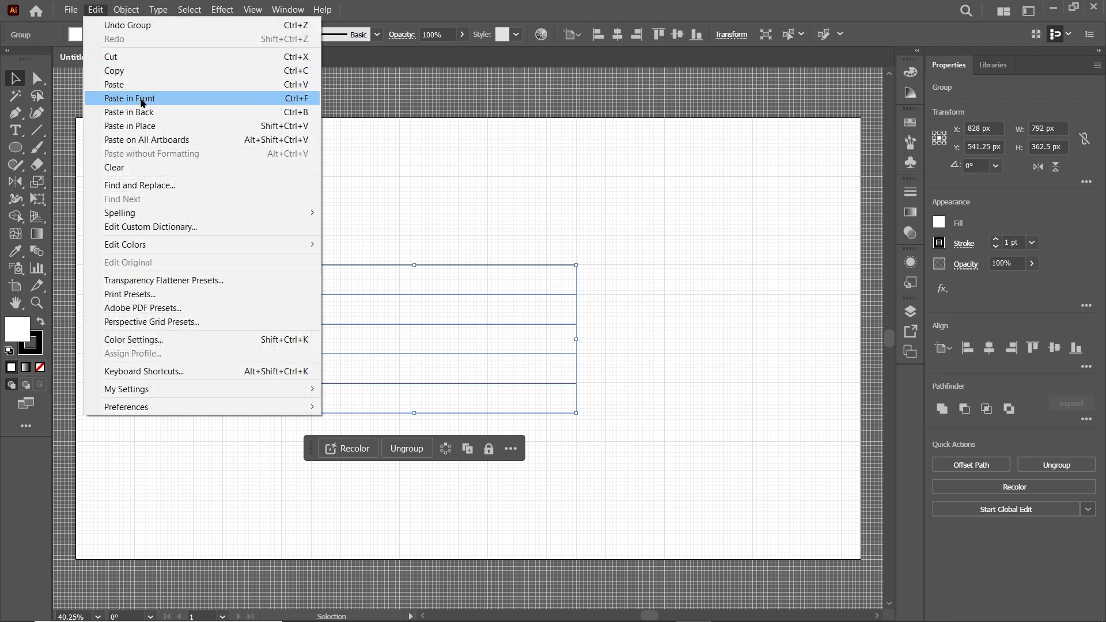
- Paste the group in front and rotate the copy by 60°
left_click(140, 100)
left_click_drag(16, 182, 51, 183)
double_click(16, 183)
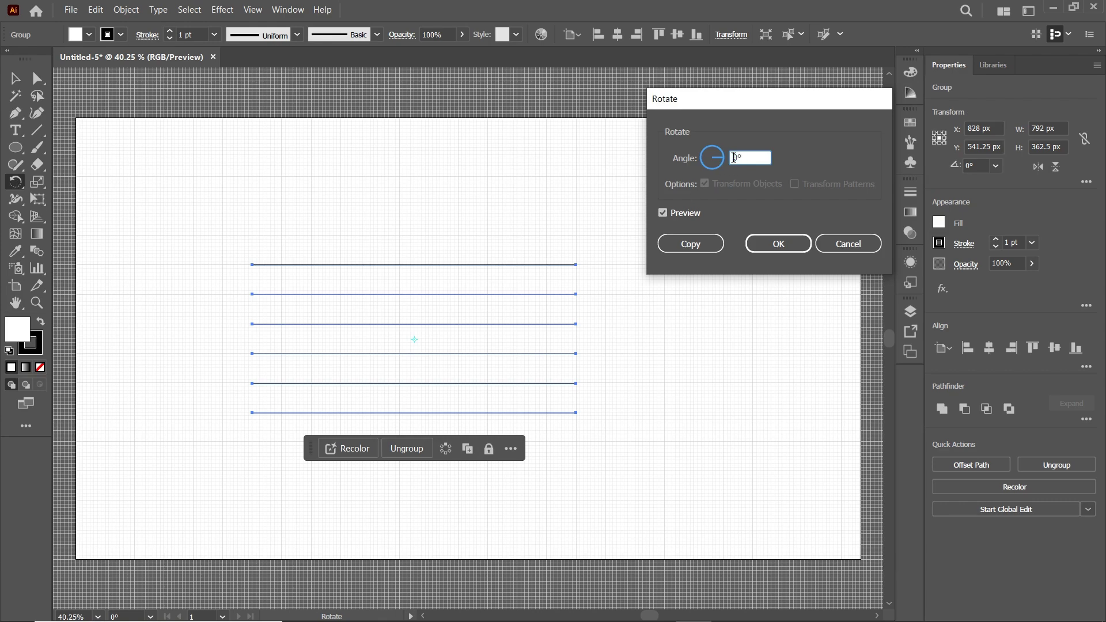
type("60")
left_click(778, 243)
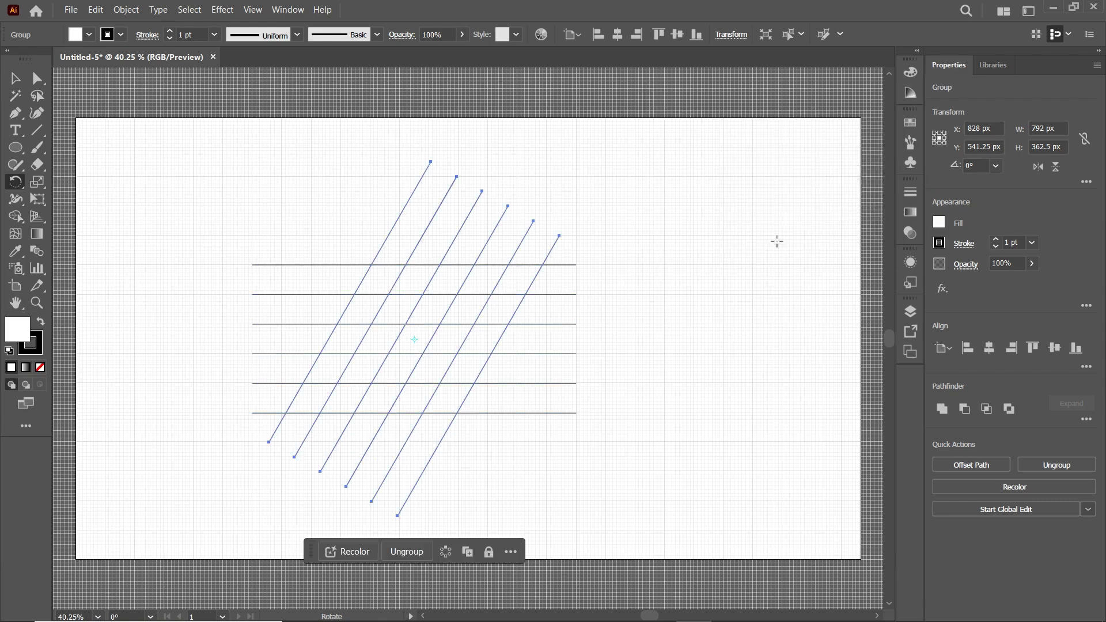
- Copy the rotated group and paste another copy in front of it
left_click(95, 10)
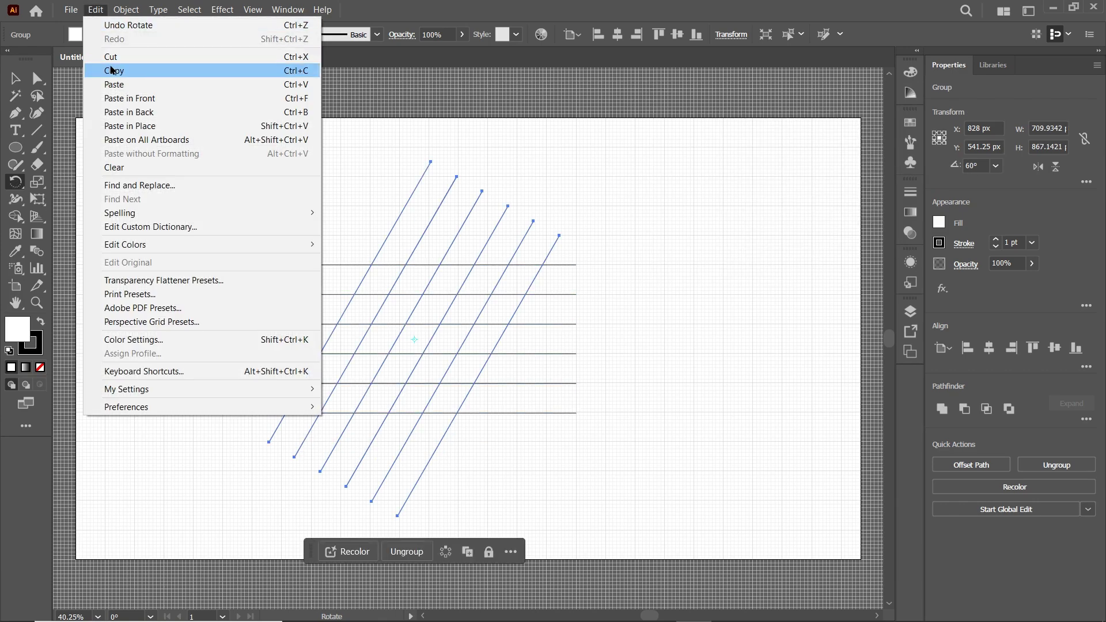
left_click(113, 70)
left_click(95, 10)
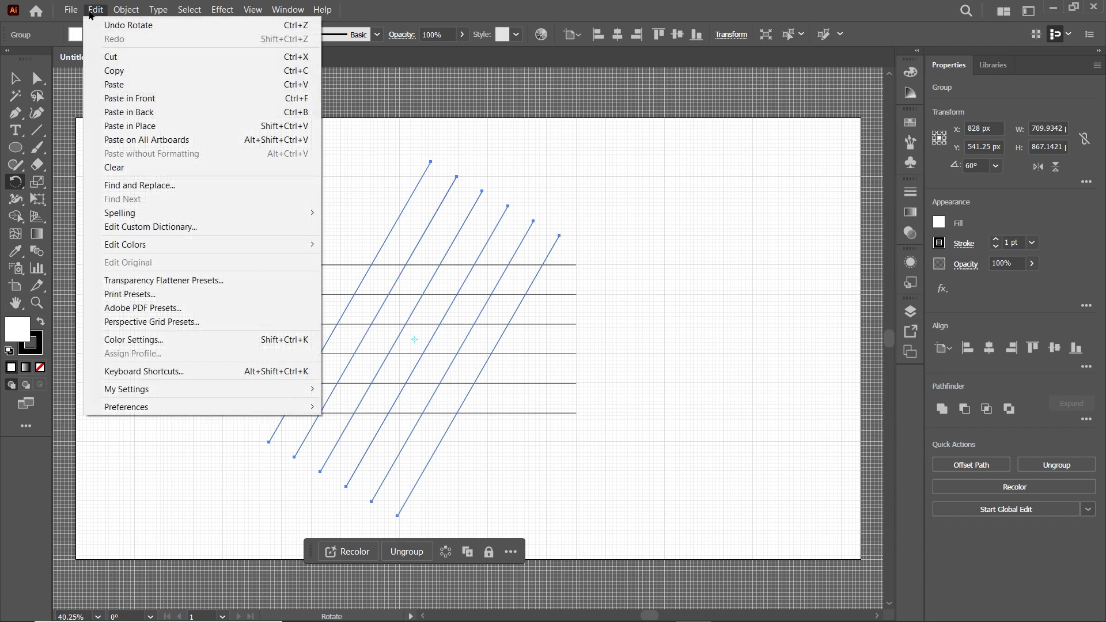
left_click(131, 99)
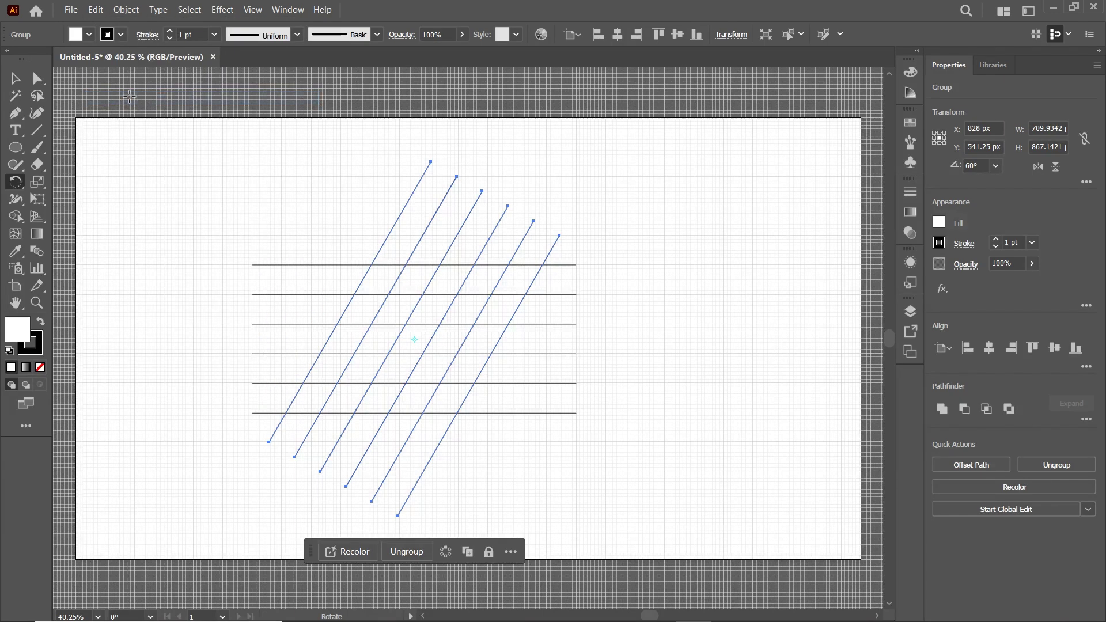
- Reflect the top rotated copy horizontally so its lines slant the other way
left_click_drag(9, 188, 32, 196)
double_click(19, 184)
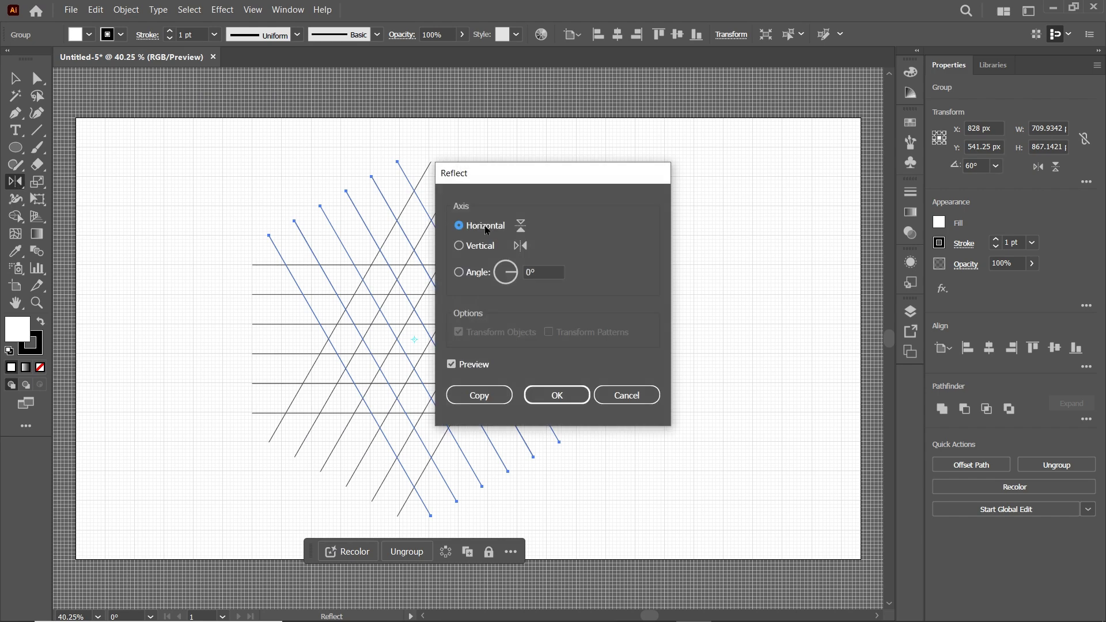
left_click(573, 401)
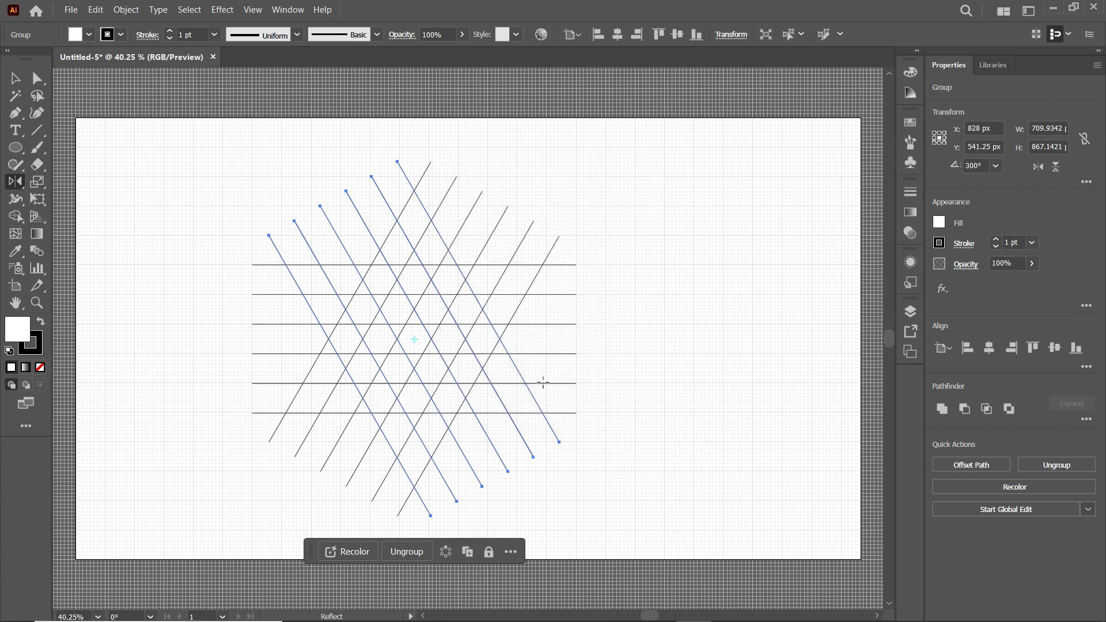
- Select the entire three-direction lattice with the Selection tool
key("v")
left_click_drag(192, 148, 619, 498)
right_click(475, 321)
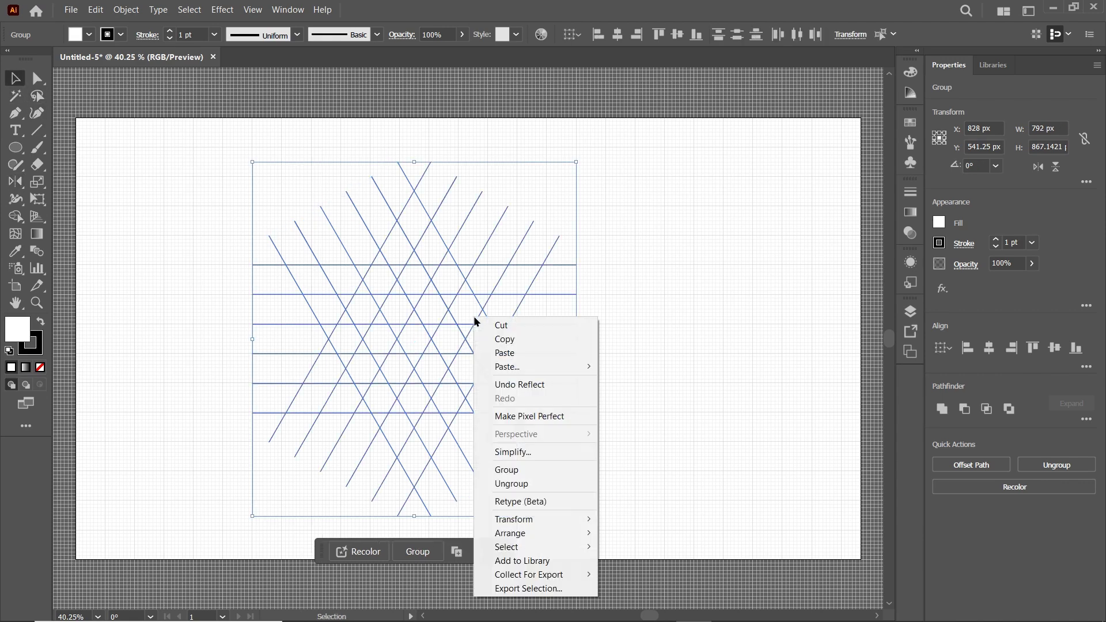
- Ungroup the lattice and set up the Shape Builder with an orange fill
left_click(517, 484)
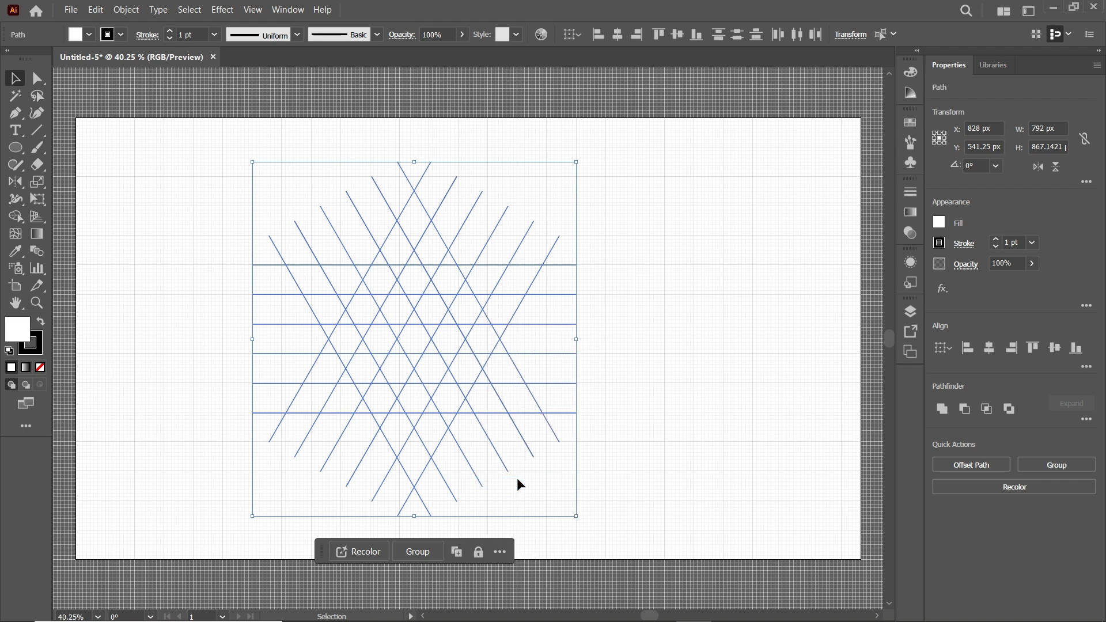
left_click(16, 218)
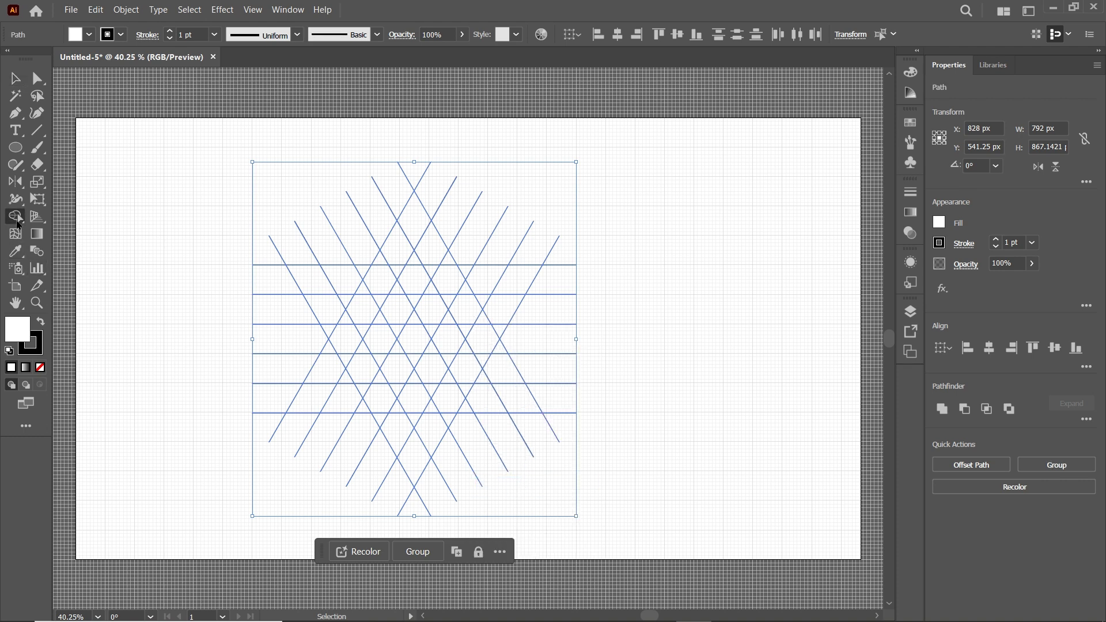
left_click(87, 35)
left_click(10, 72)
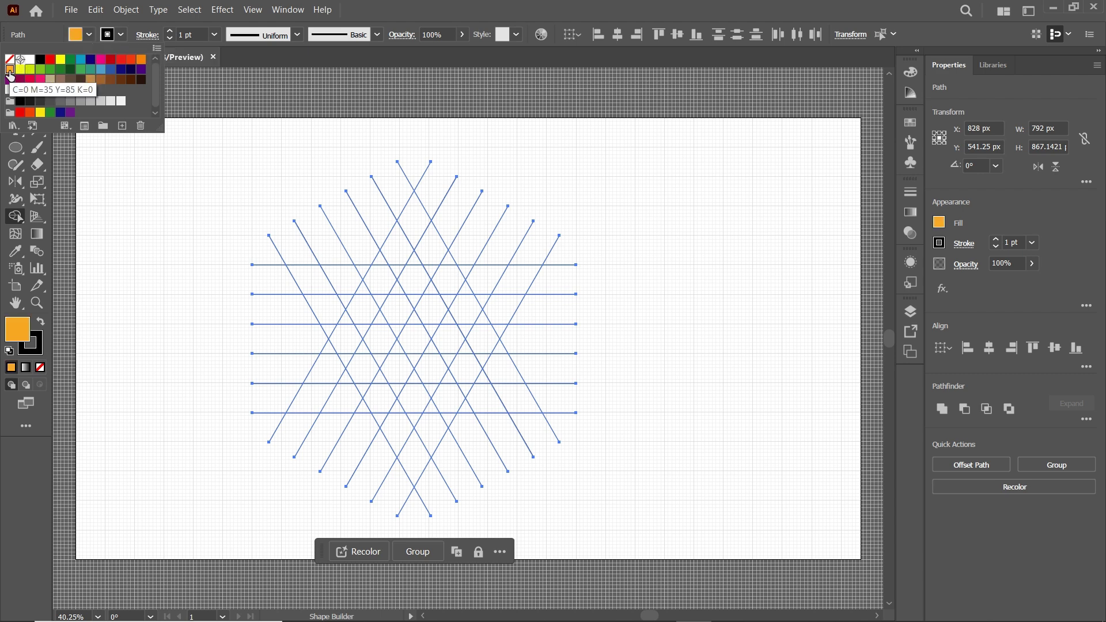
- Merge lattice cells into the chevron with middle arm, a top bar and a bottom bar
mouse_move(520, 298)
left_mouse_down()
mouse_move(523, 286)
mouse_move(499, 326)
mouse_move(508, 378)
mouse_move(481, 358)
mouse_move(491, 316)
mouse_move(474, 338)
mouse_move(403, 345)
mouse_move(477, 353)
left_mouse_up()
mouse_move(470, 275)
left_mouse_down()
mouse_move(368, 269)
mouse_move(381, 282)
mouse_move(445, 293)
left_mouse_up()
mouse_move(375, 399)
left_mouse_down()
mouse_move(452, 392)
mouse_move(440, 412)
mouse_move(389, 411)
mouse_move(423, 410)
left_mouse_up()
- Select the three orange shapes: chevron, top bar and bottom bar
left_click(16, 78)
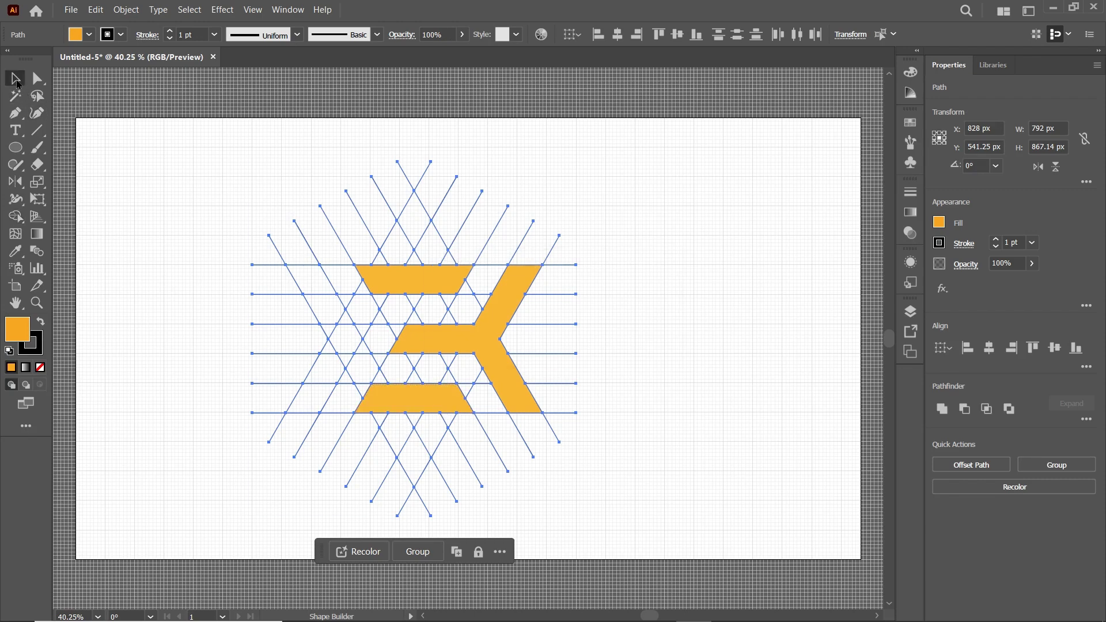
key("ctrl+a")
left_click(618, 260)
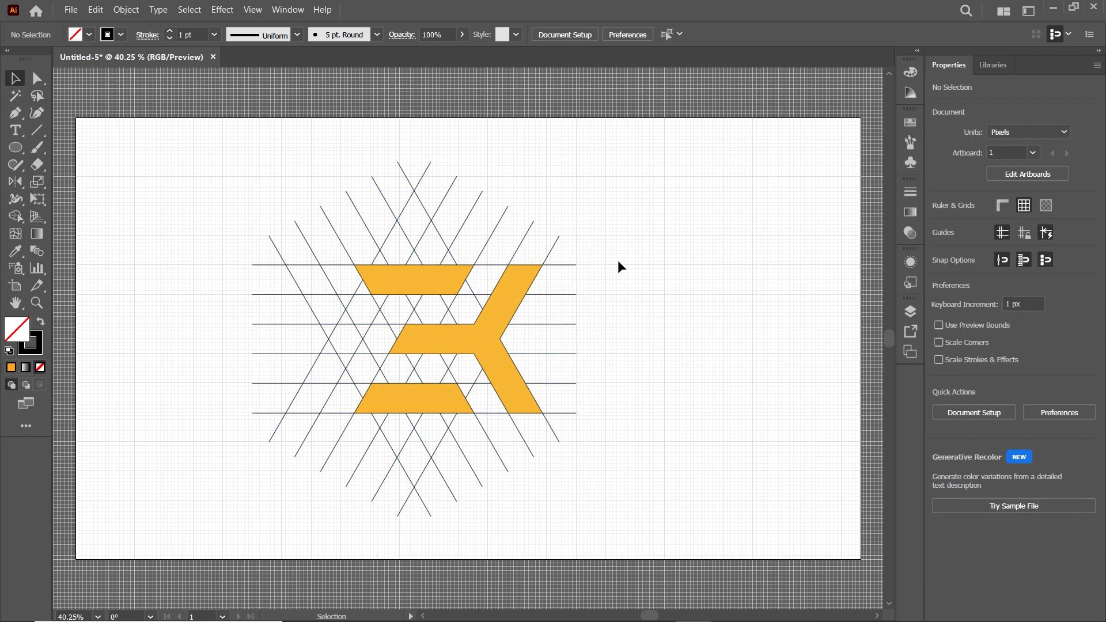
left_click(617, 260, "shift")
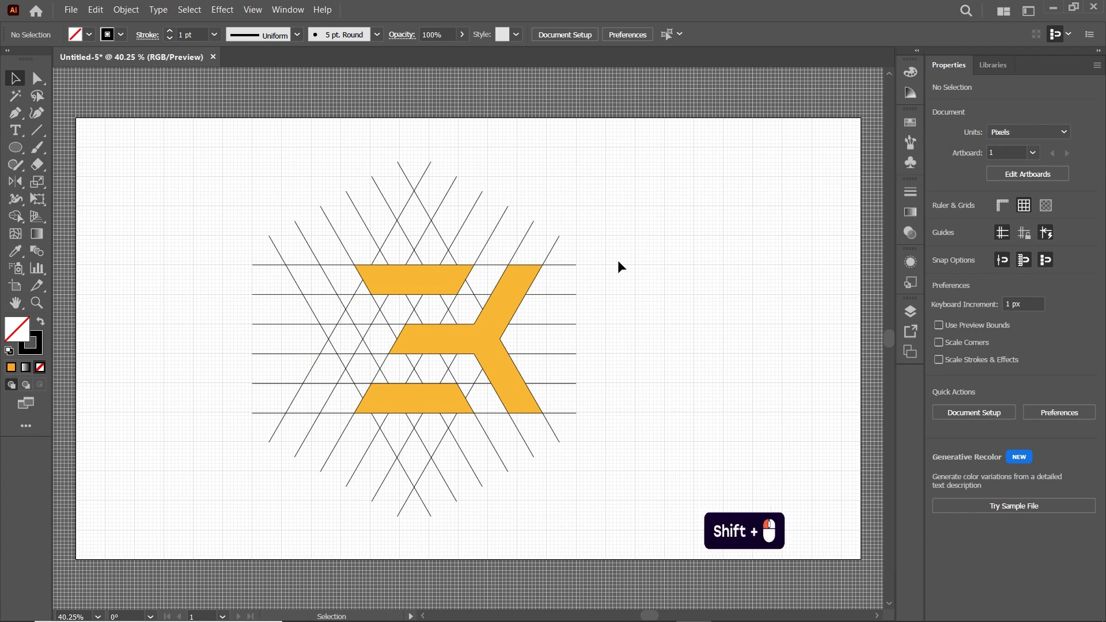
left_click(476, 334, "shift")
left_click(418, 281, "shift")
left_click(417, 397, "shift")
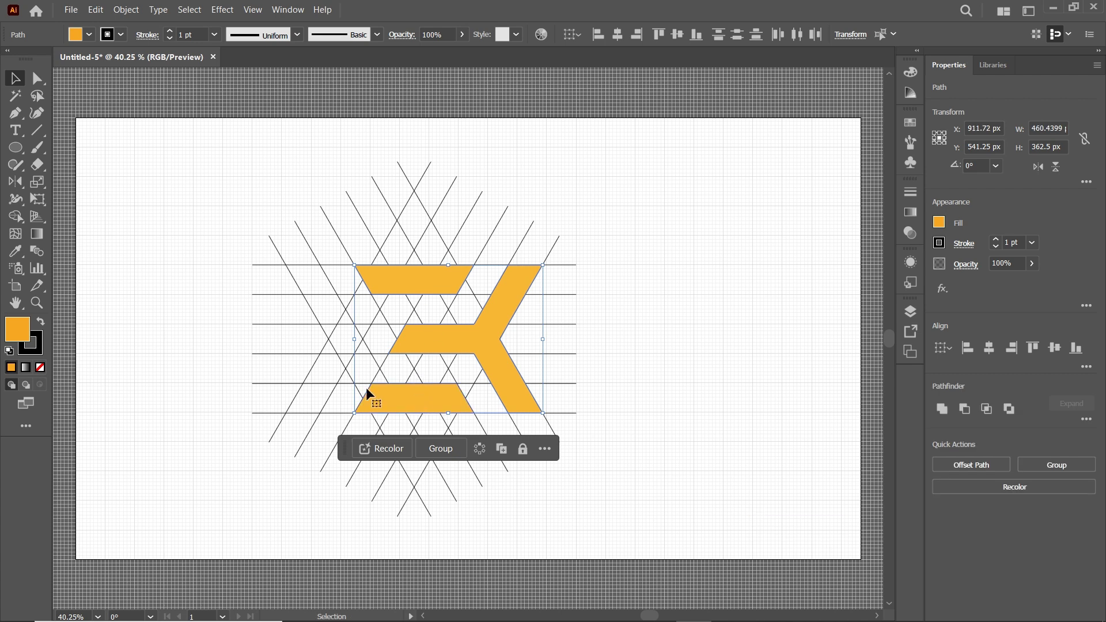
- Cut the orange shapes and delete all remaining grid lines
left_click(96, 14)
left_click(271, 57)
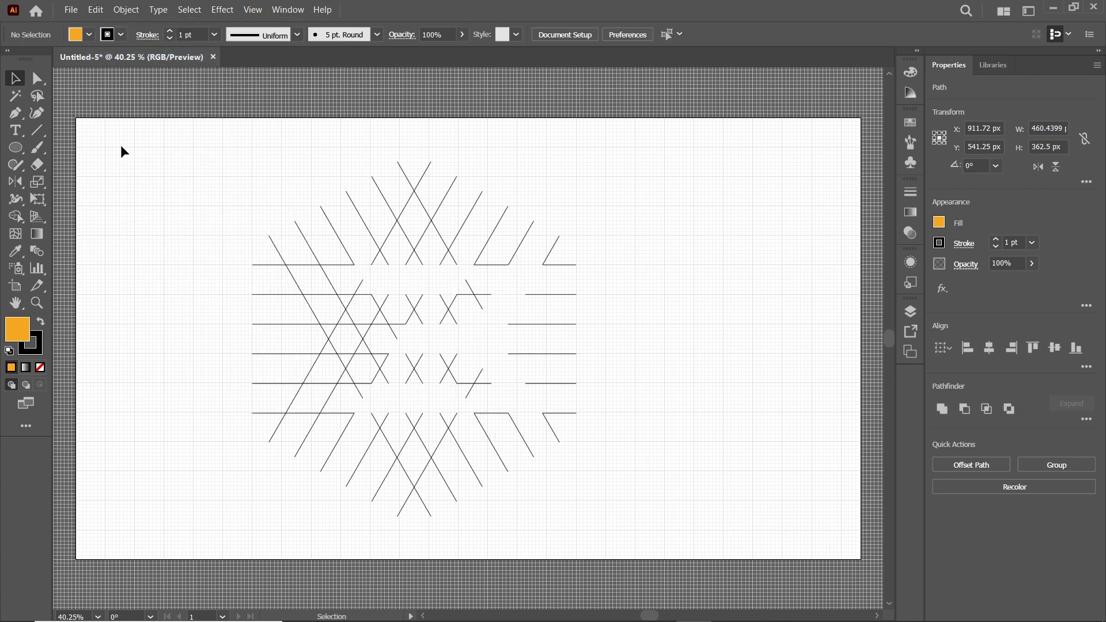
left_click_drag(171, 140, 668, 514)
key("Delete")
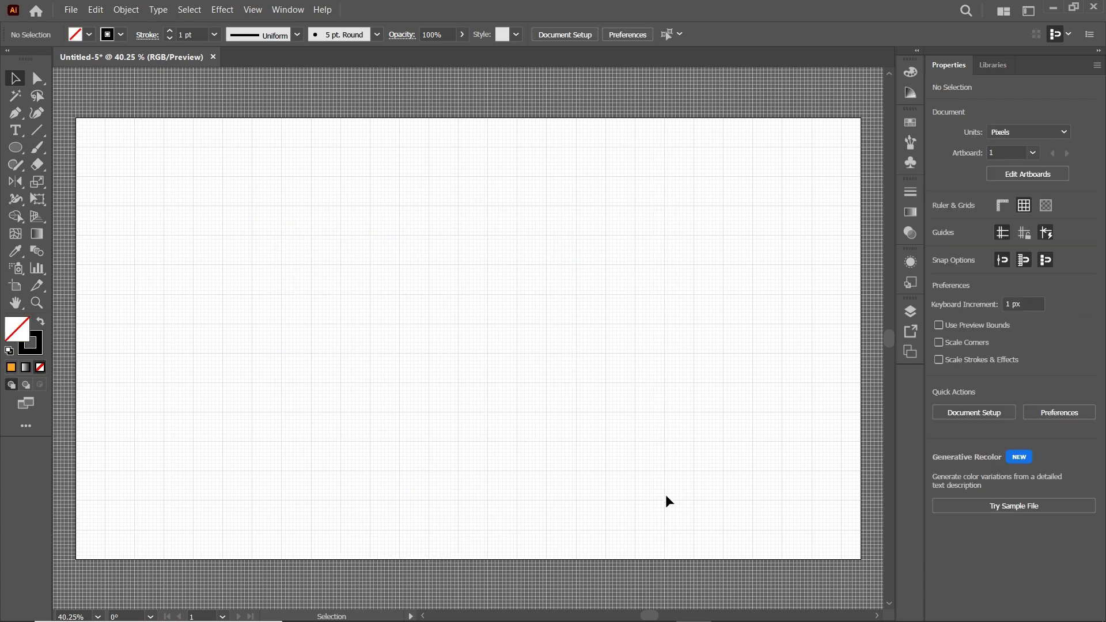
- Hide the grid and paste the EK mark back in front
left_click(254, 12)
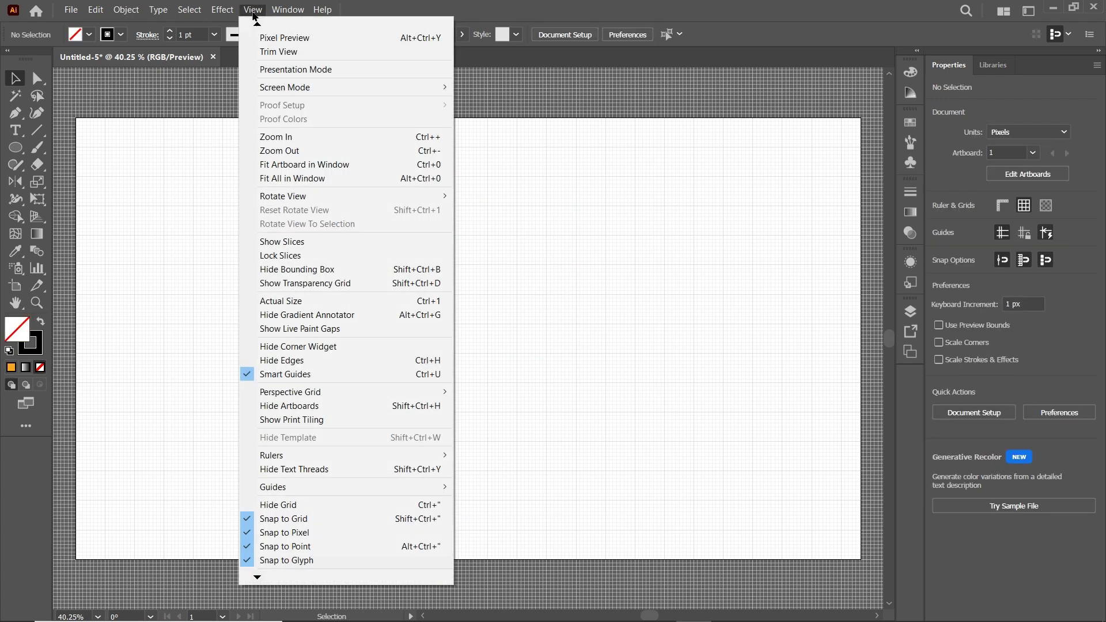
left_click(301, 505)
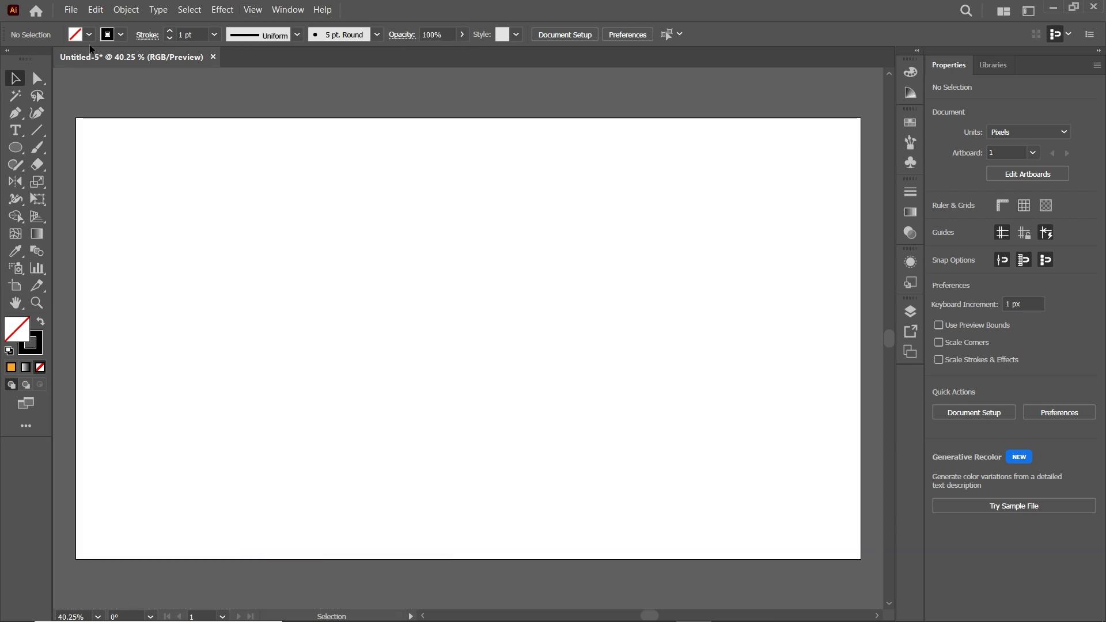
left_click(92, 10)
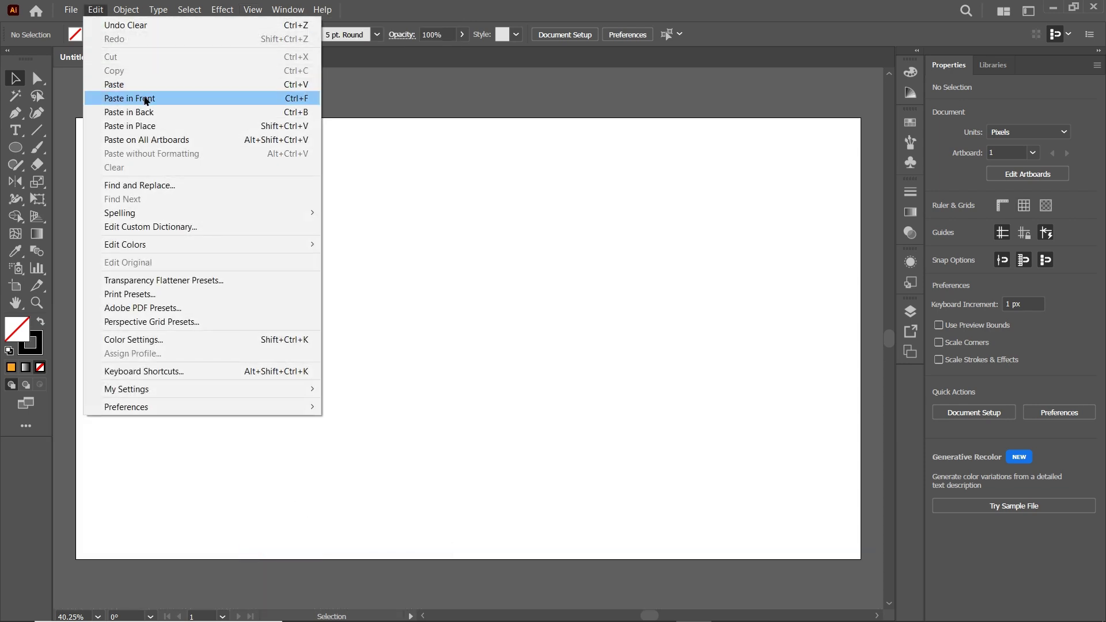
left_click(145, 99)
- Fill the EK mark black, scale it down proportionally and move it to the artboard's left
left_click(90, 37)
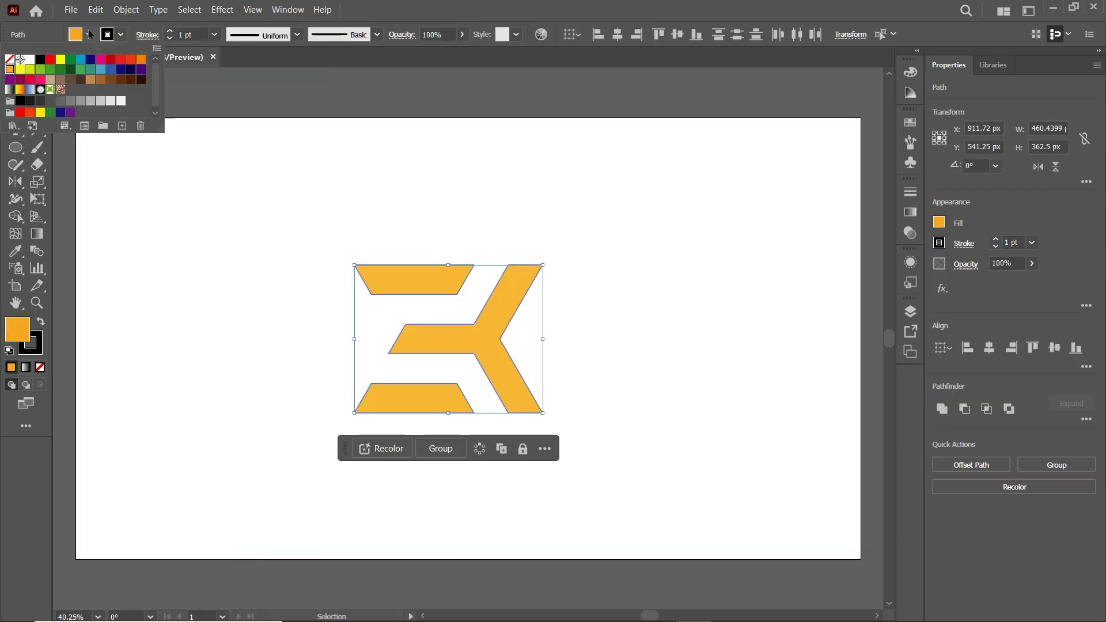
left_click(40, 59)
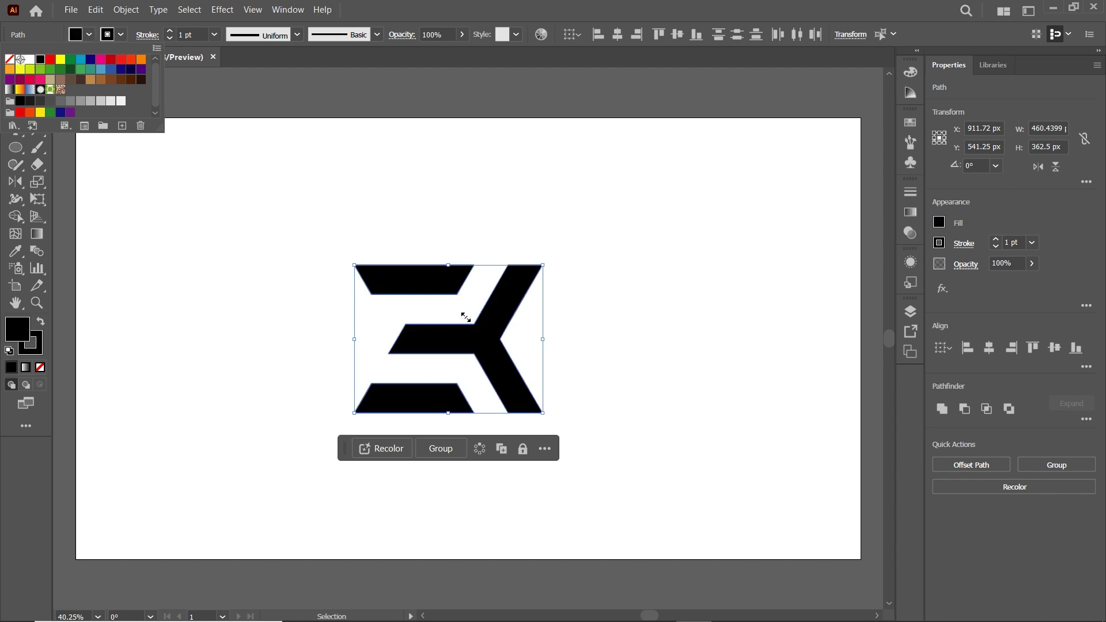
left_click(408, 207)
left_click(407, 206, "shift")
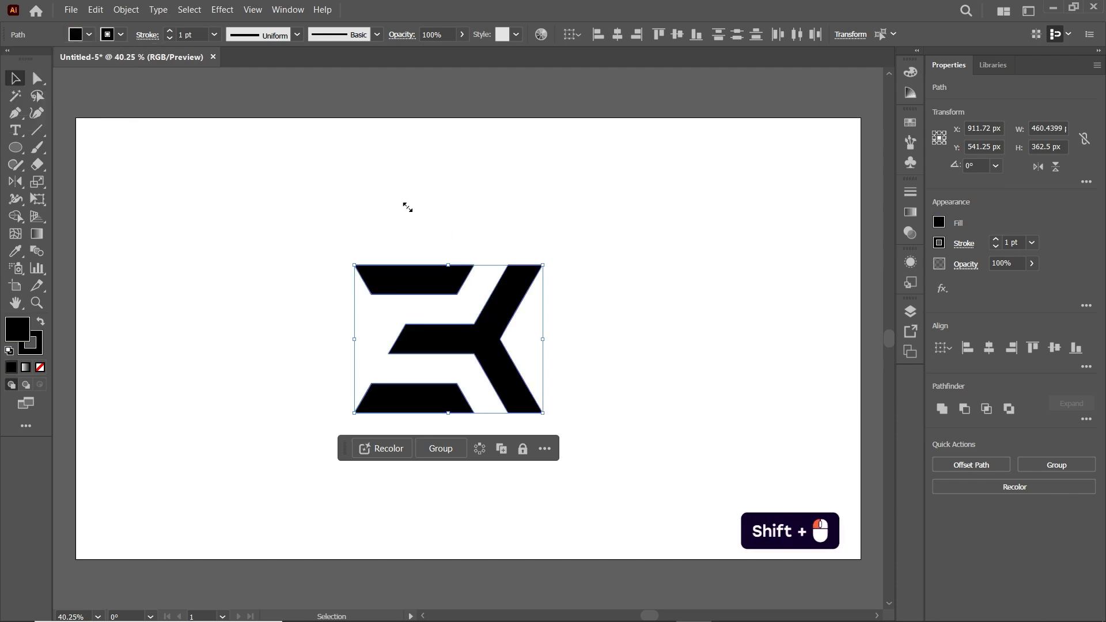
left_click_drag(542, 412, 449, 340)
left_click_drag(421, 306, 645, 316)
- Duplicate the black EK mark twice to the right, forming a row of three
left_click(281, 321, "alt")
left_click(467, 428)
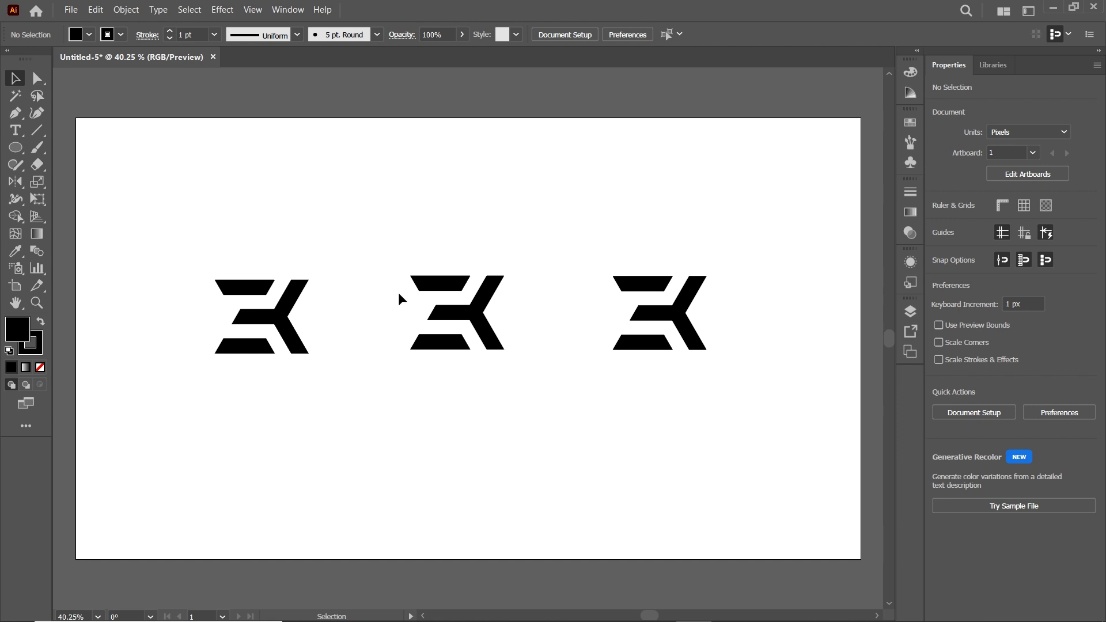
- Set the middle EK mark's stroke weight to 10 pt
left_click_drag(378, 248, 510, 382)
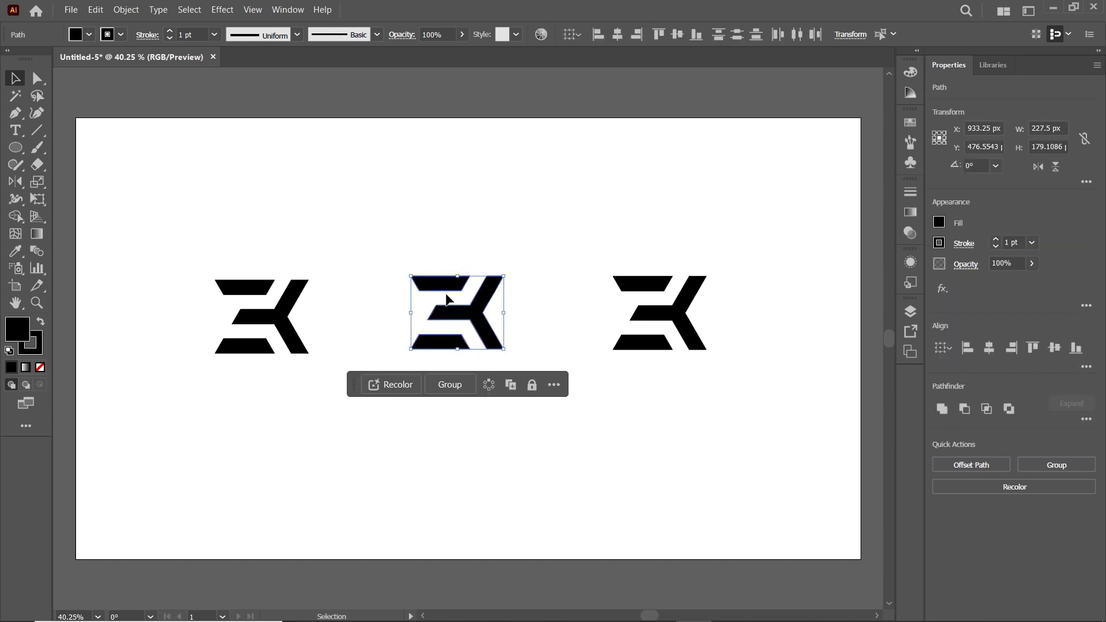
left_click(213, 35)
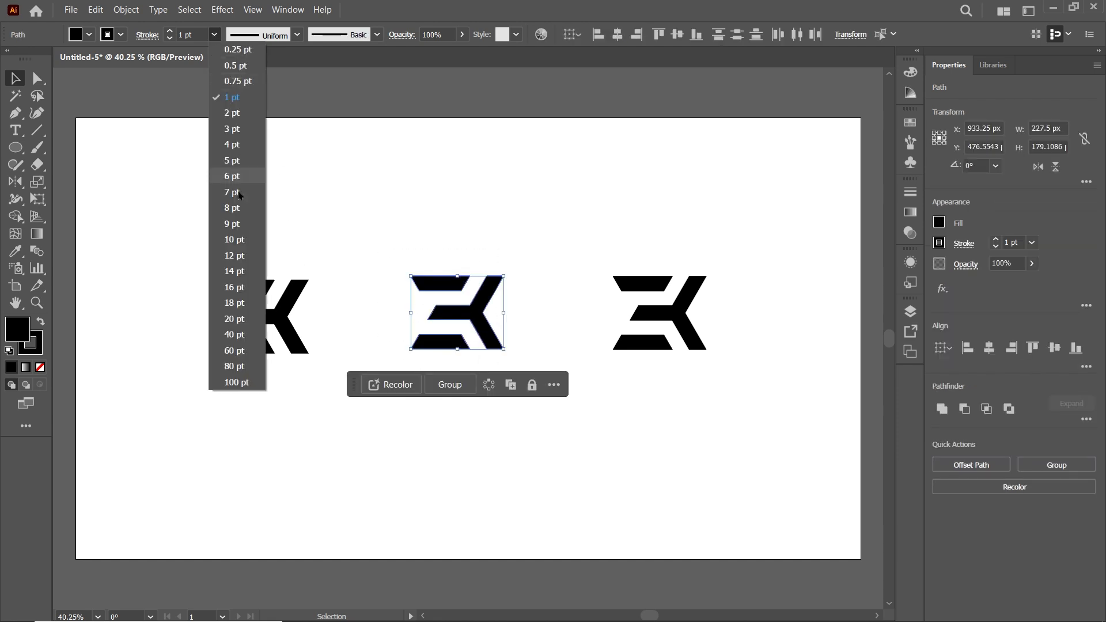
left_click(245, 239)
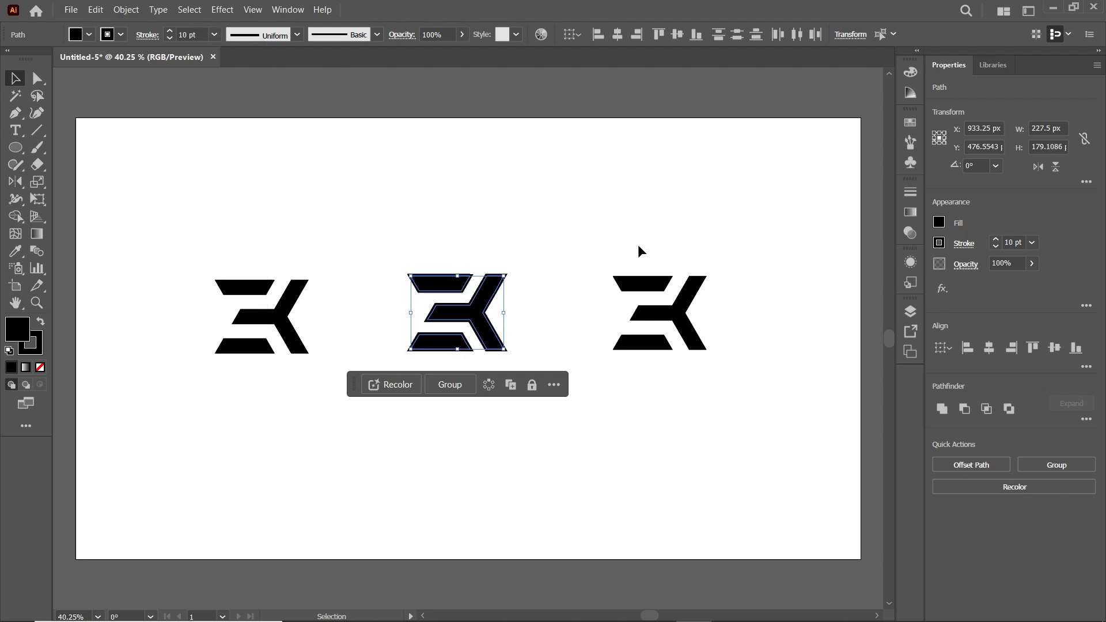
- Set the right EK mark's stroke weight to 14 pt, then select its inner path
left_click_drag(634, 243, 734, 372)
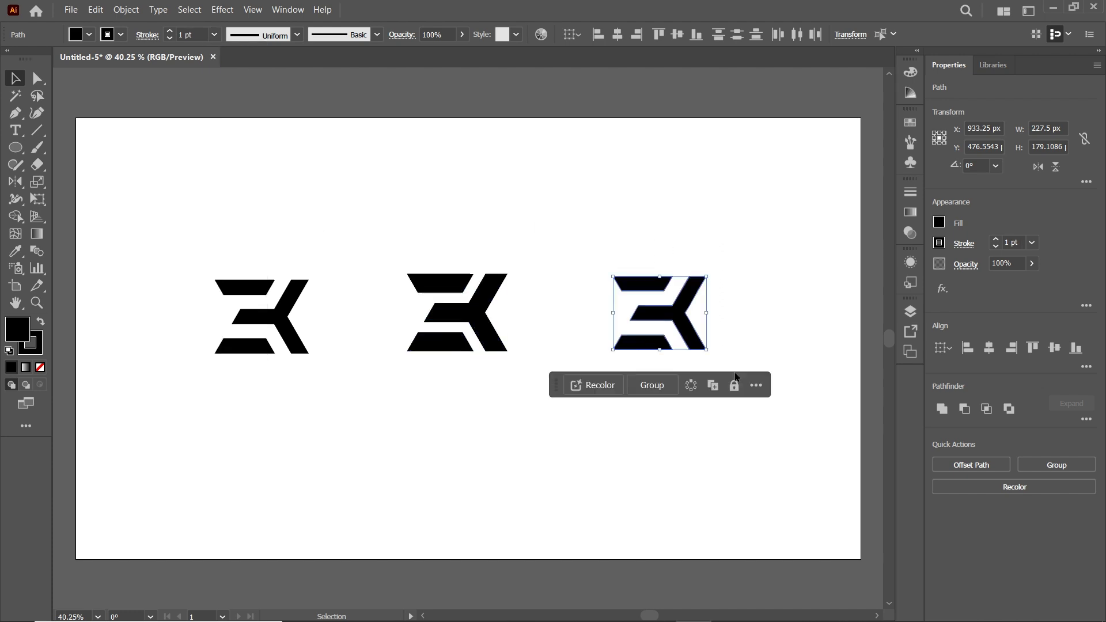
left_click(214, 35)
left_click(237, 272)
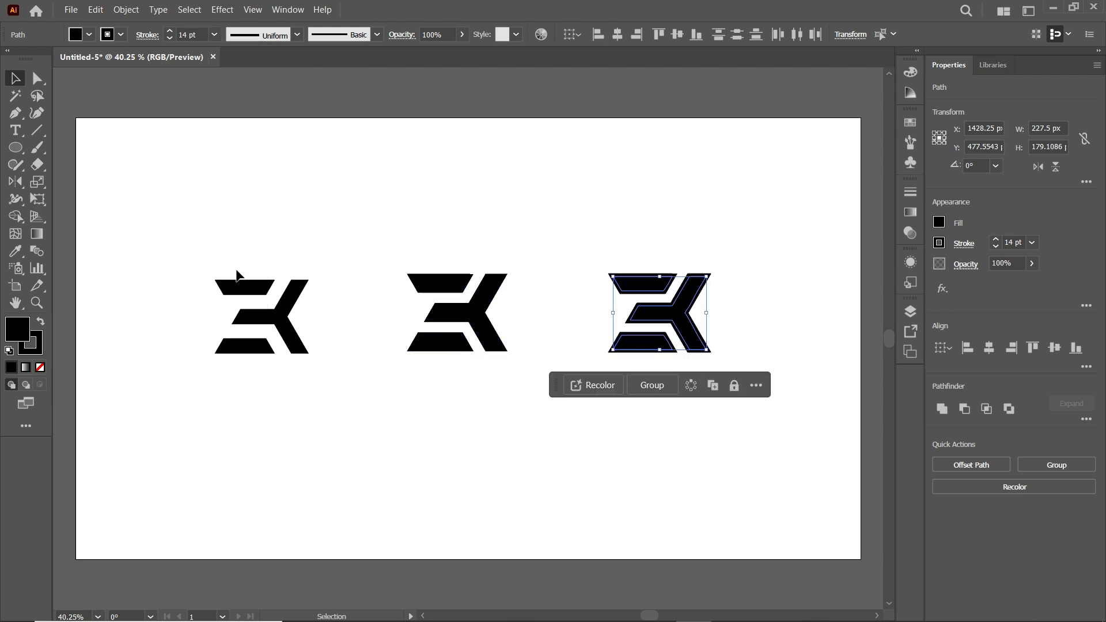
left_click(460, 222)
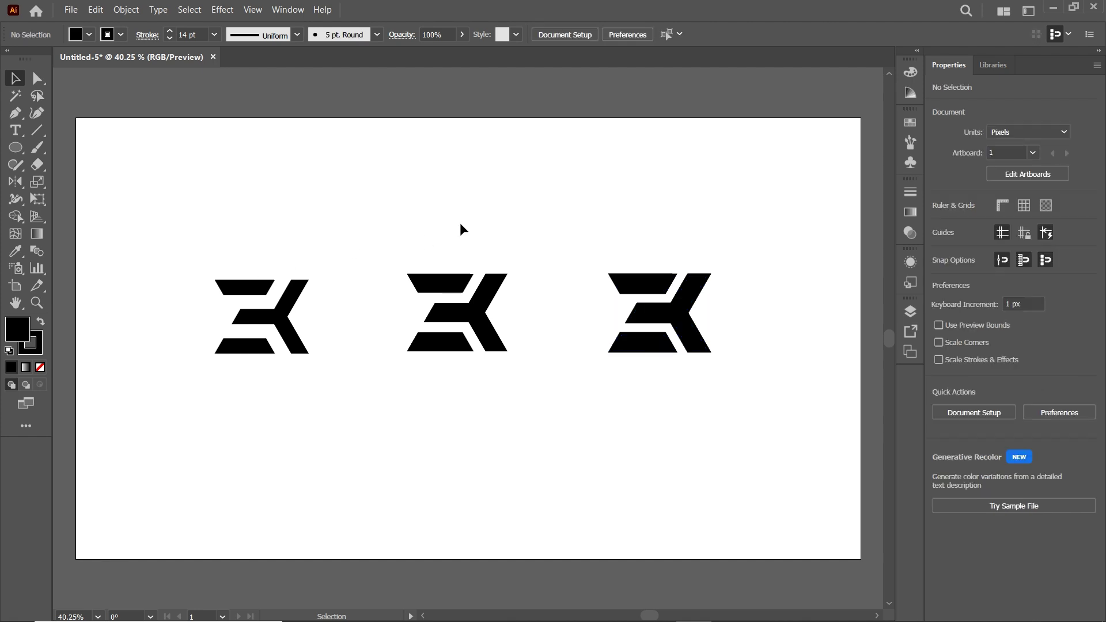
left_click(680, 314)
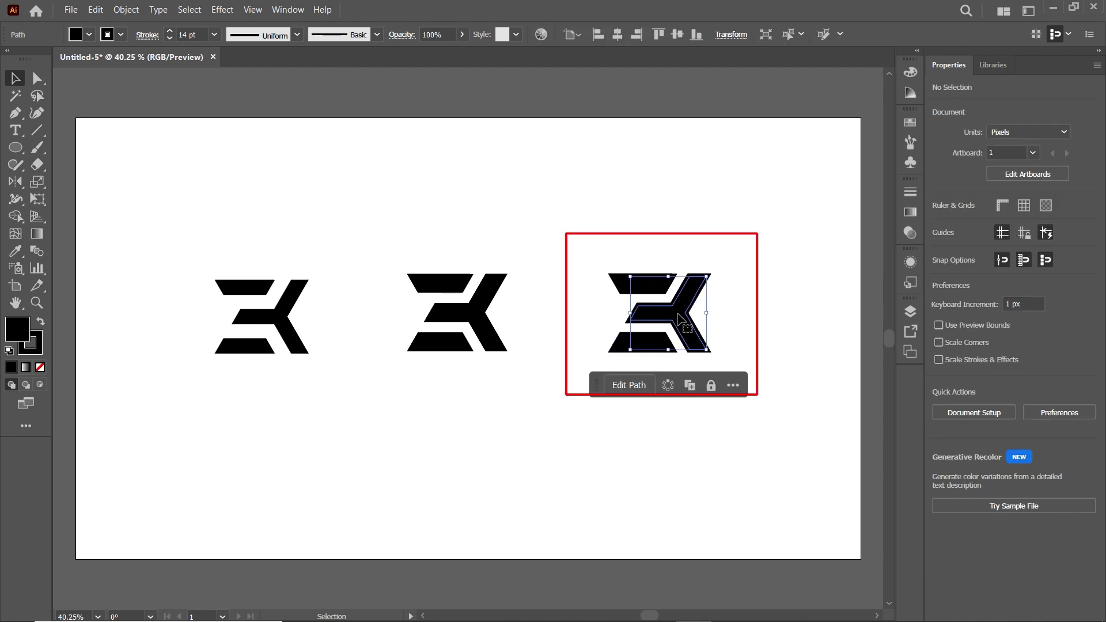
- Convert both paths of the right EK mark's stroke into outlines
mouse_move(735, 251)
left_mouse_down()
mouse_move(610, 368)
mouse_move(600, 365)
left_mouse_up()
left_click(126, 10)
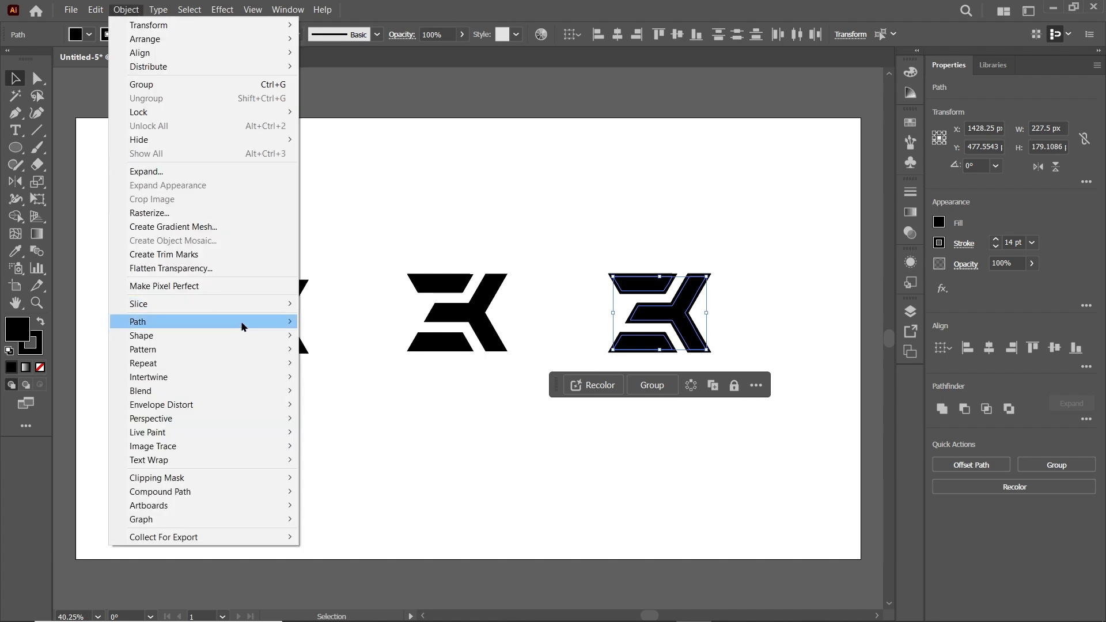
mouse_move(242, 327)
left_click(358, 353)
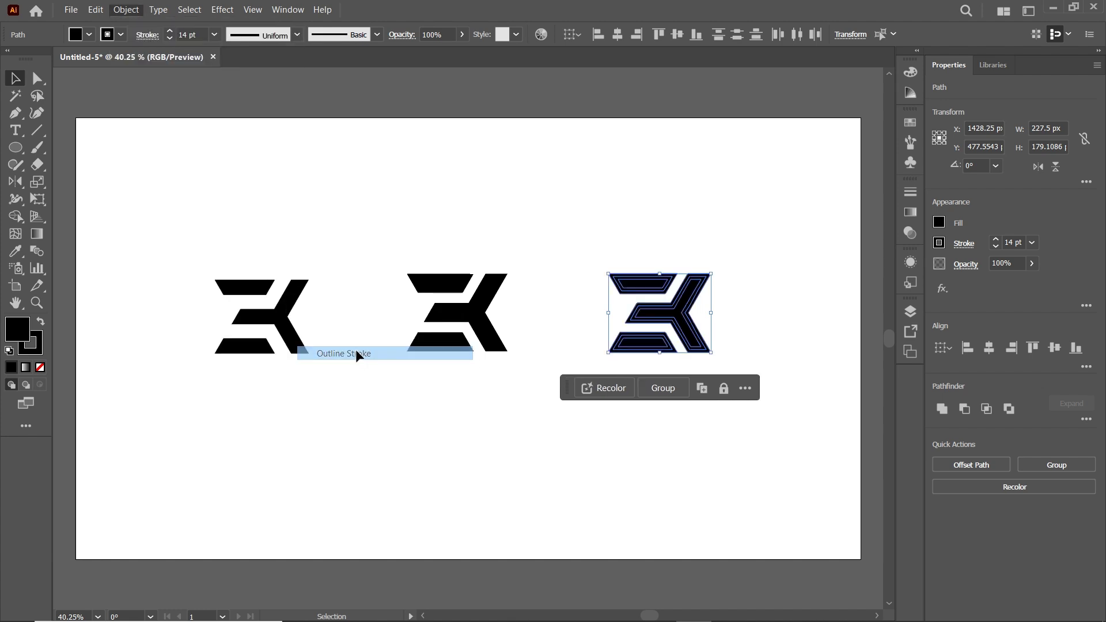
- Unite the outlined pieces into one solid shape with Pathfinder, then deselect
left_click(287, 10)
left_click(331, 497)
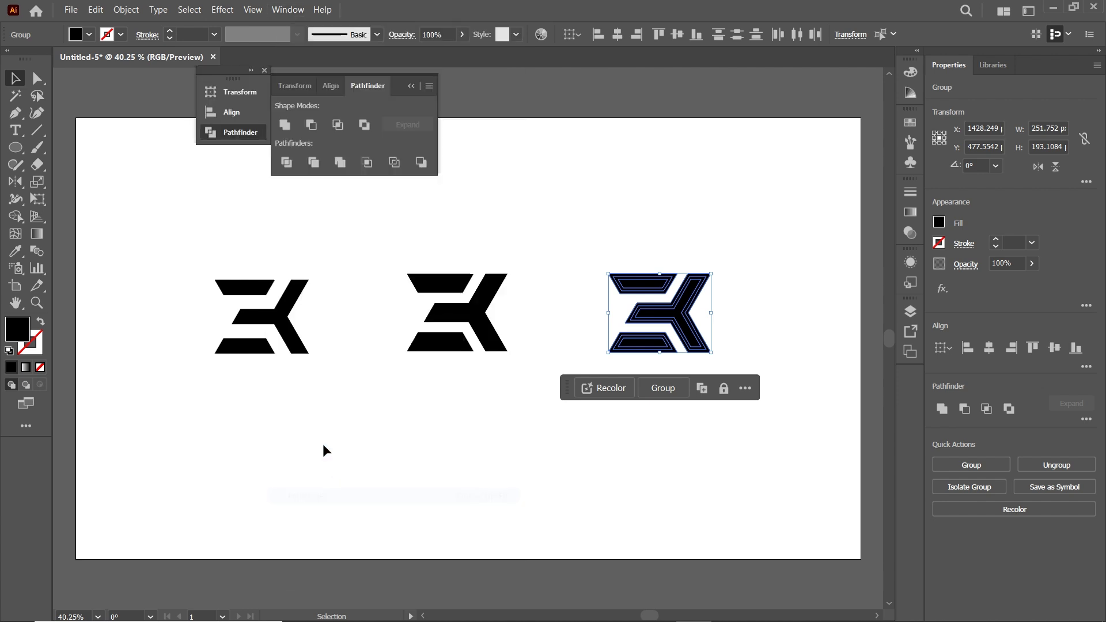
left_click(284, 124)
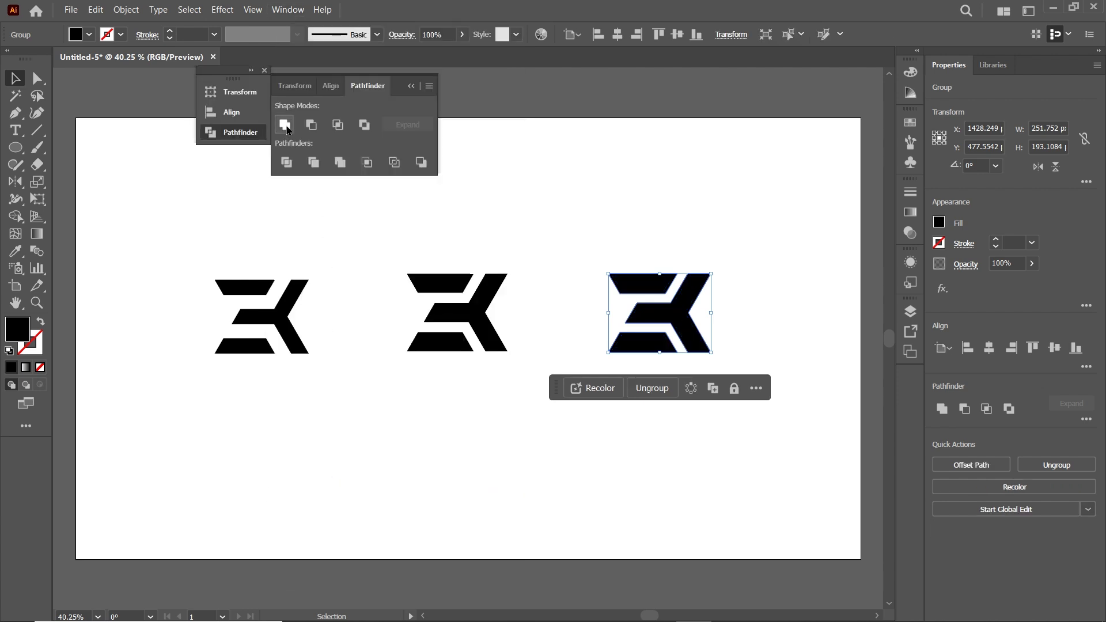
left_click(410, 86)
left_click(472, 444)
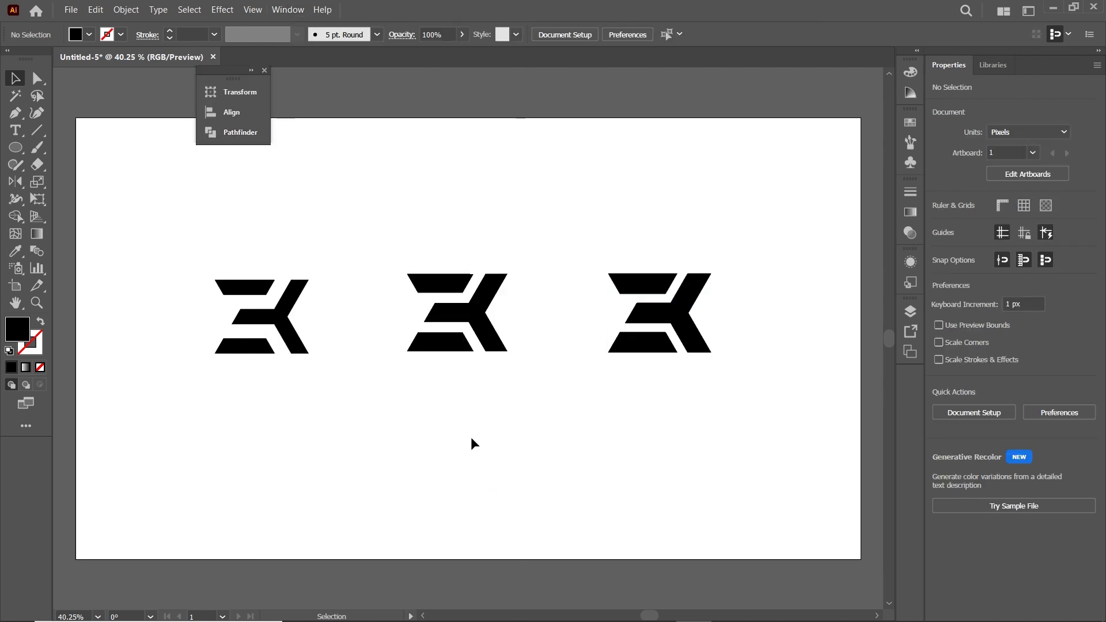